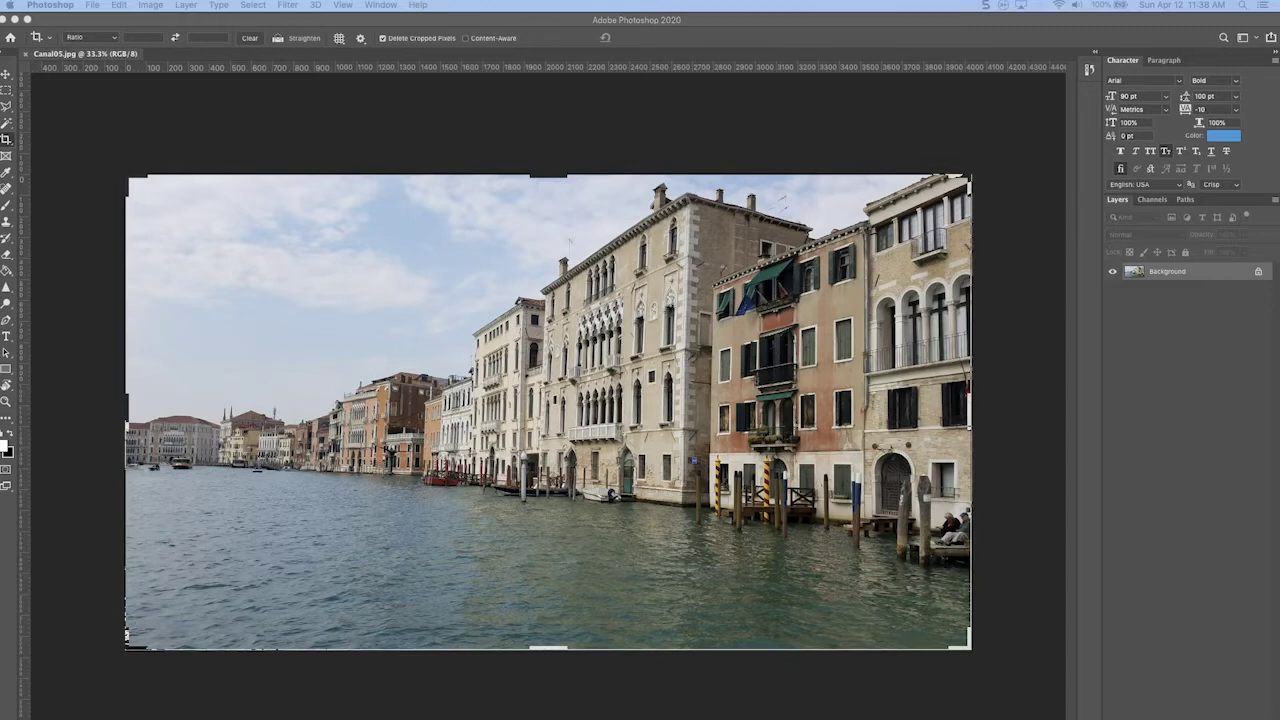
# Open HDR Toning on the Venice canal photo from Image > Adjustments
pyautogui.click(156, 4)
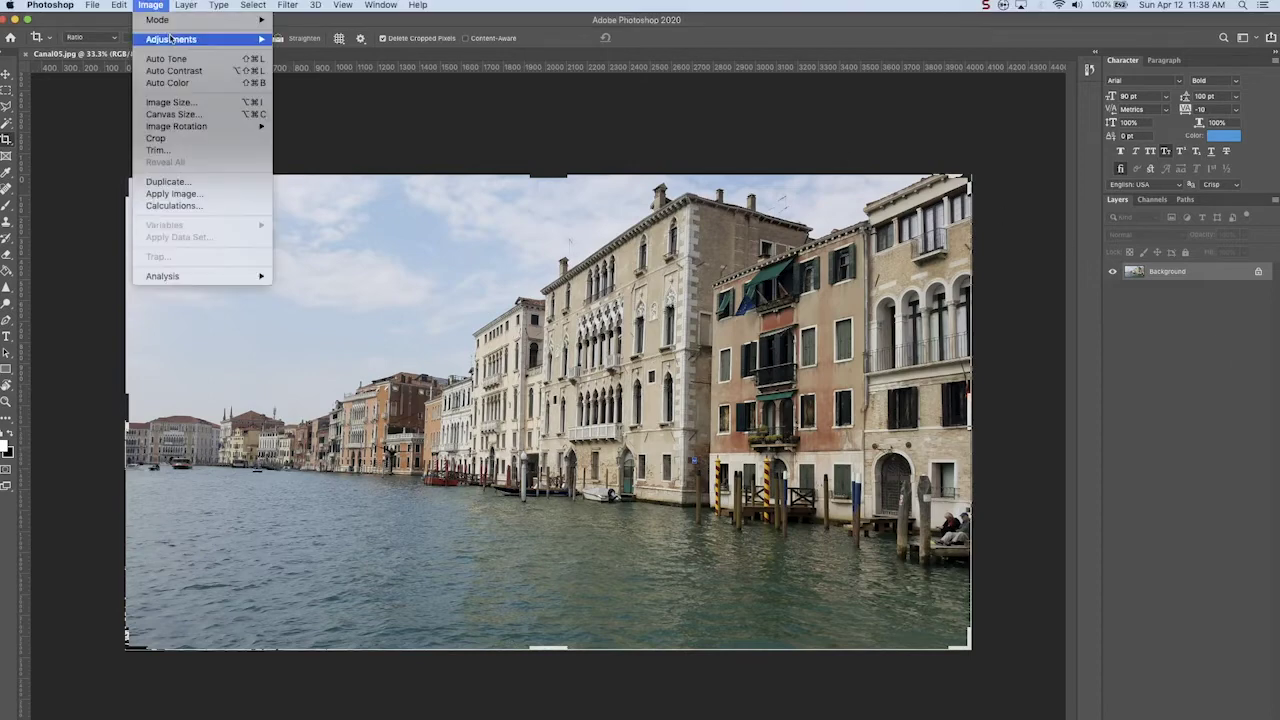
pyautogui.moveTo(176, 41)
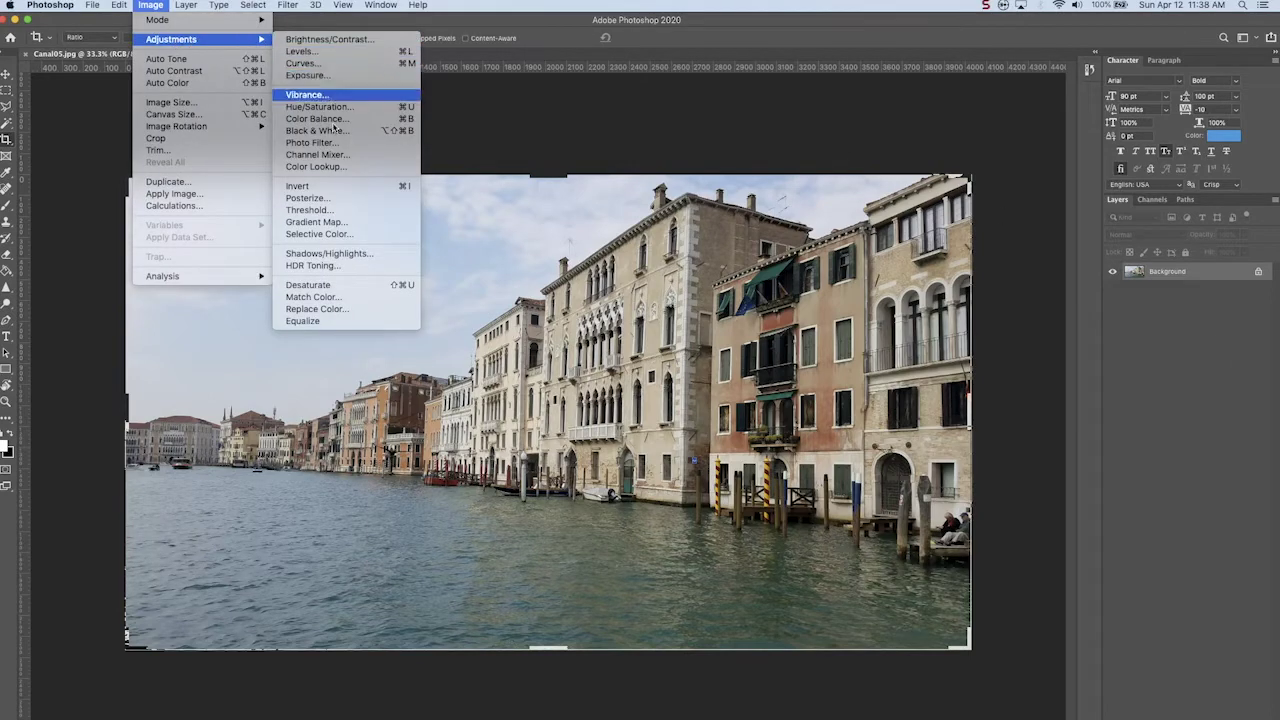
pyautogui.click(323, 268)
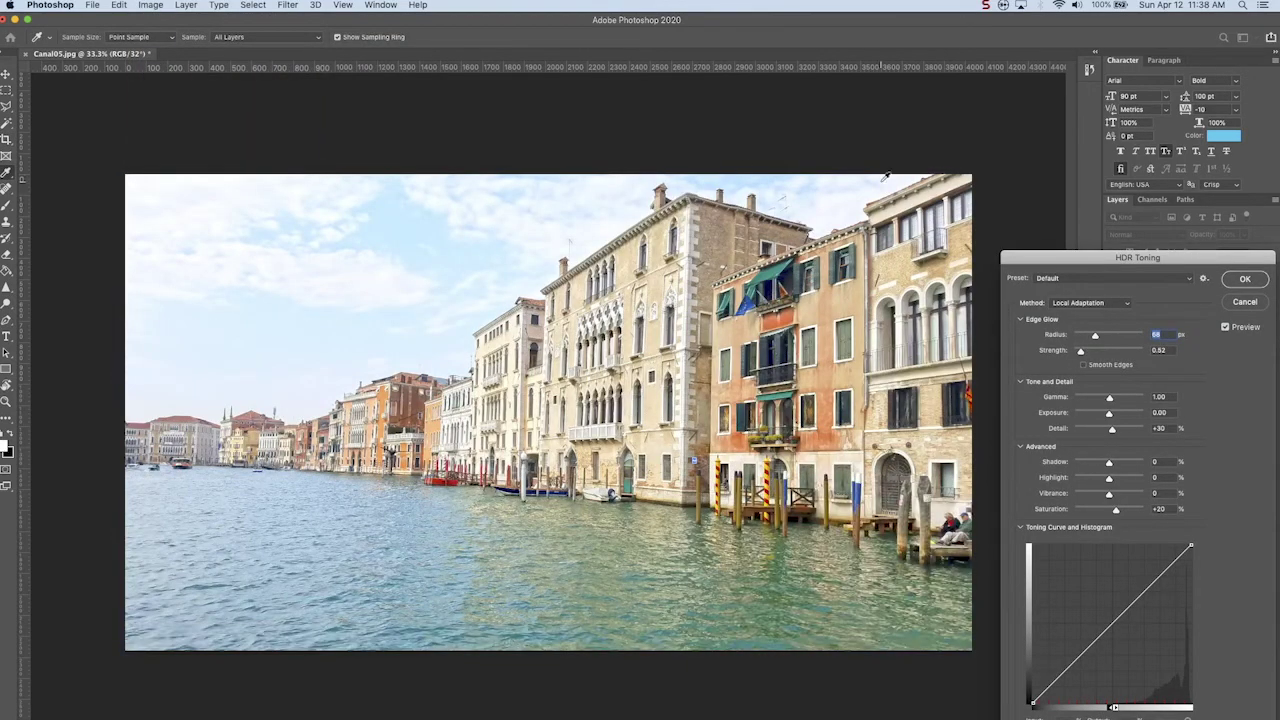
# Keep the Default preset and Local Adaptation method, comparing the preview off and on
pyautogui.moveTo(1094, 263); pyautogui.dragTo(1078, 255)
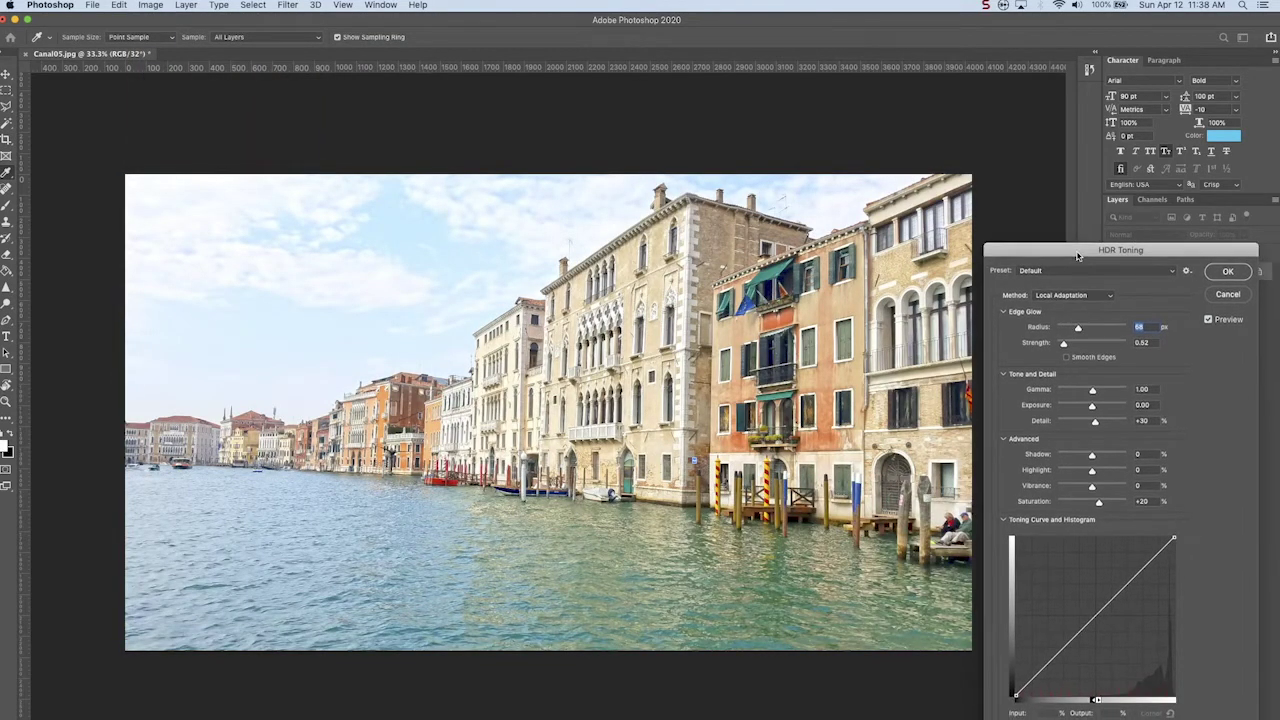
pyautogui.click(1085, 270)
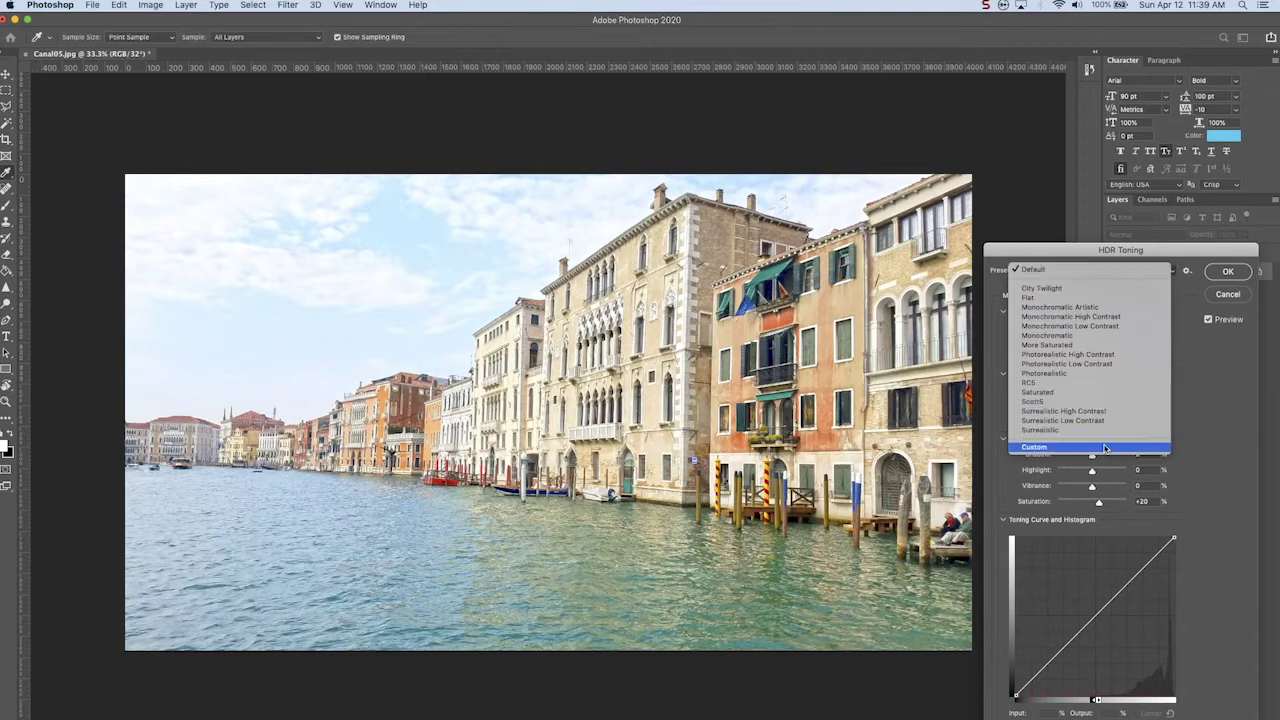
pyautogui.click(1160, 270)
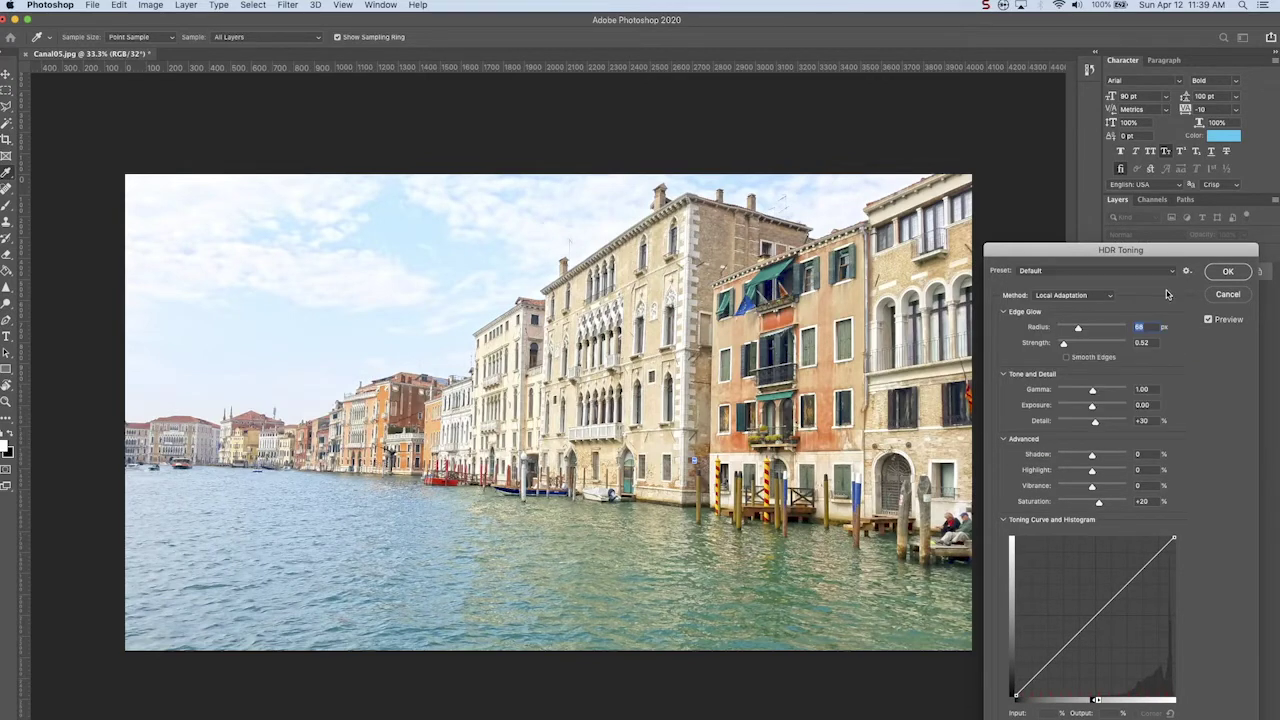
pyautogui.click(1210, 320)
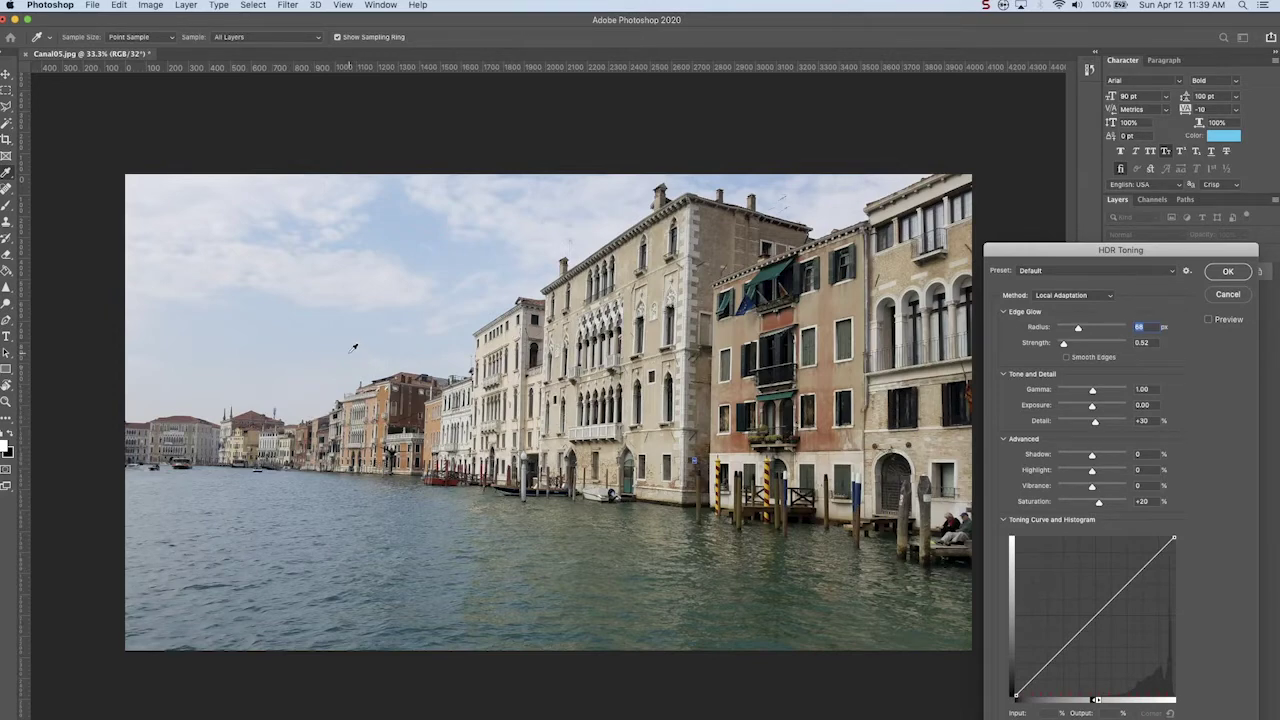
pyautogui.click(1210, 320)
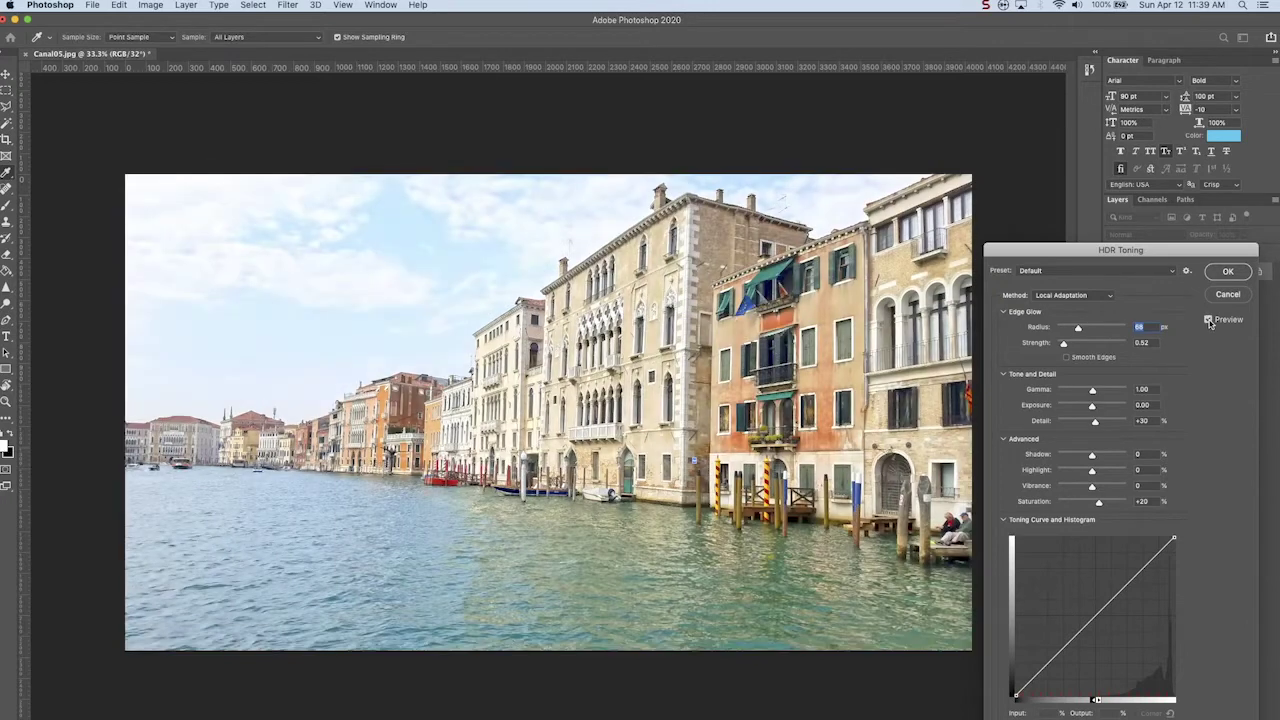
pyautogui.click(1111, 298)
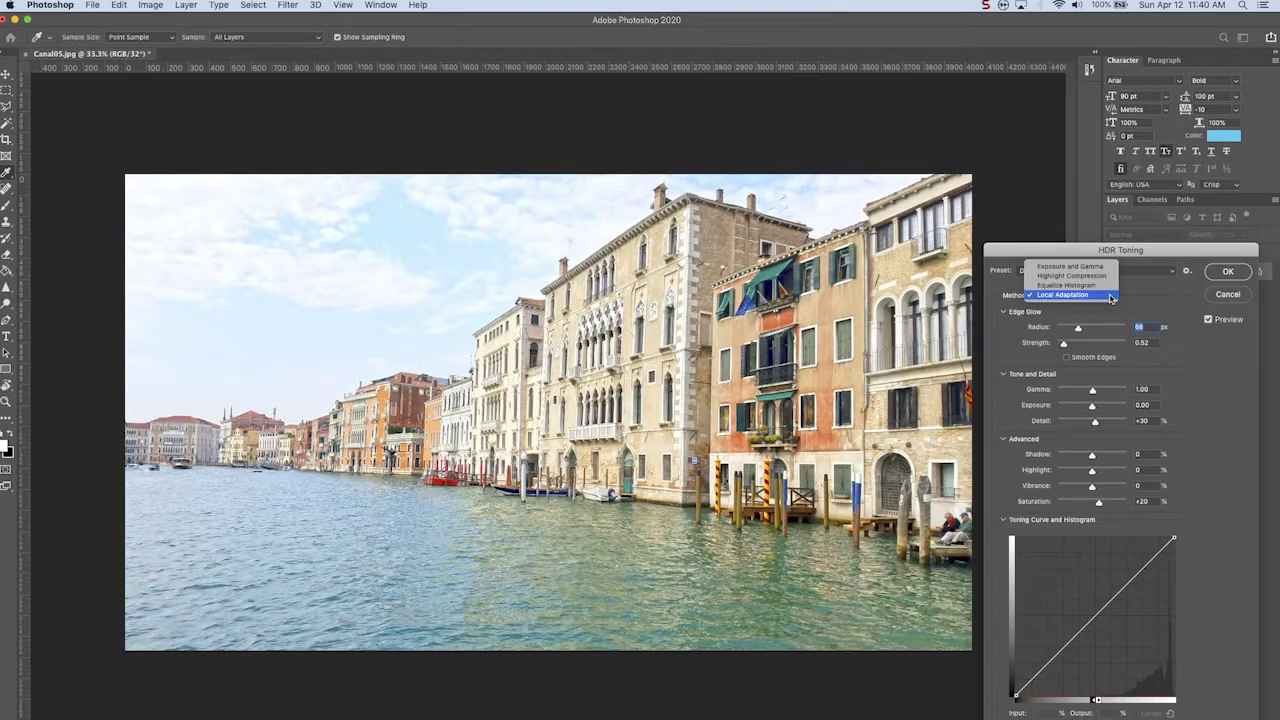
pyautogui.click(1110, 297)
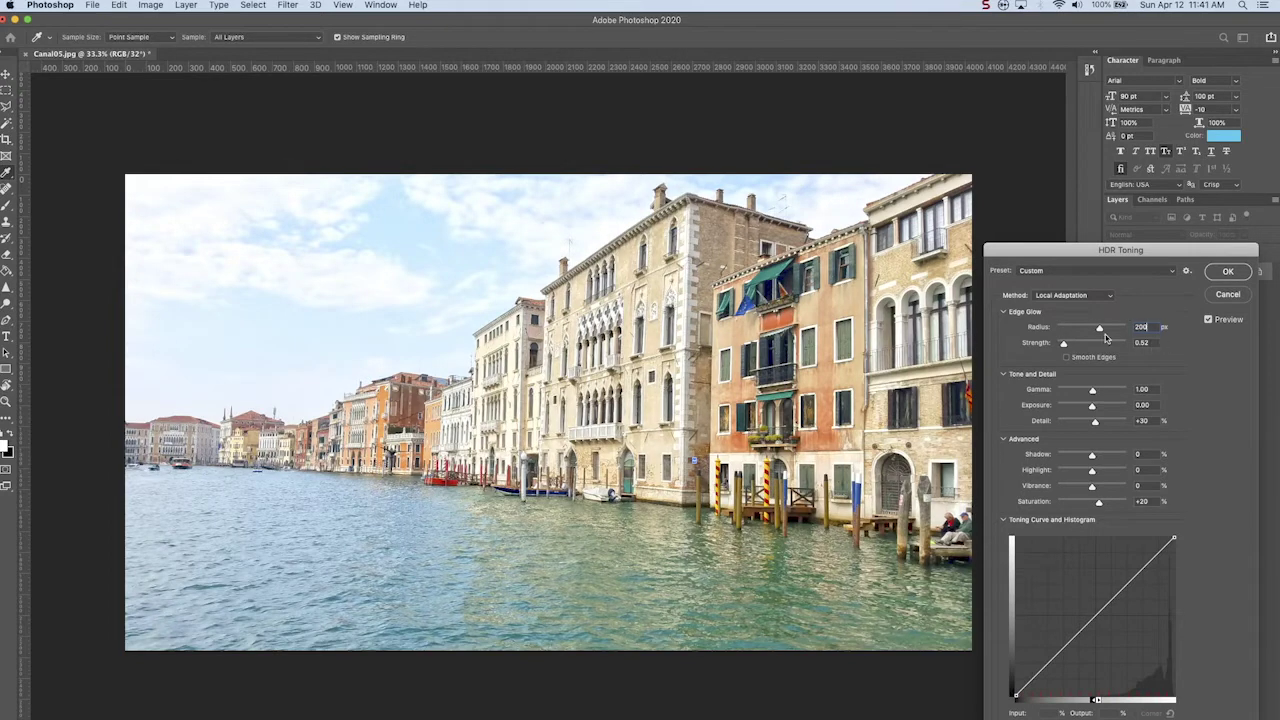
# Set Edge Glow Radius to 100 px and Strength to 0.40 after testing the Strength extremes
pyautogui.moveTo(1078, 329)
pyautogui.mouseDown()
pyautogui.moveTo(1066, 326)
pyautogui.moveTo(1126, 331)
pyautogui.moveTo(1089, 331)
pyautogui.mouseUp()
pyautogui.write('100')
pyautogui.doubleClick(1150, 342)
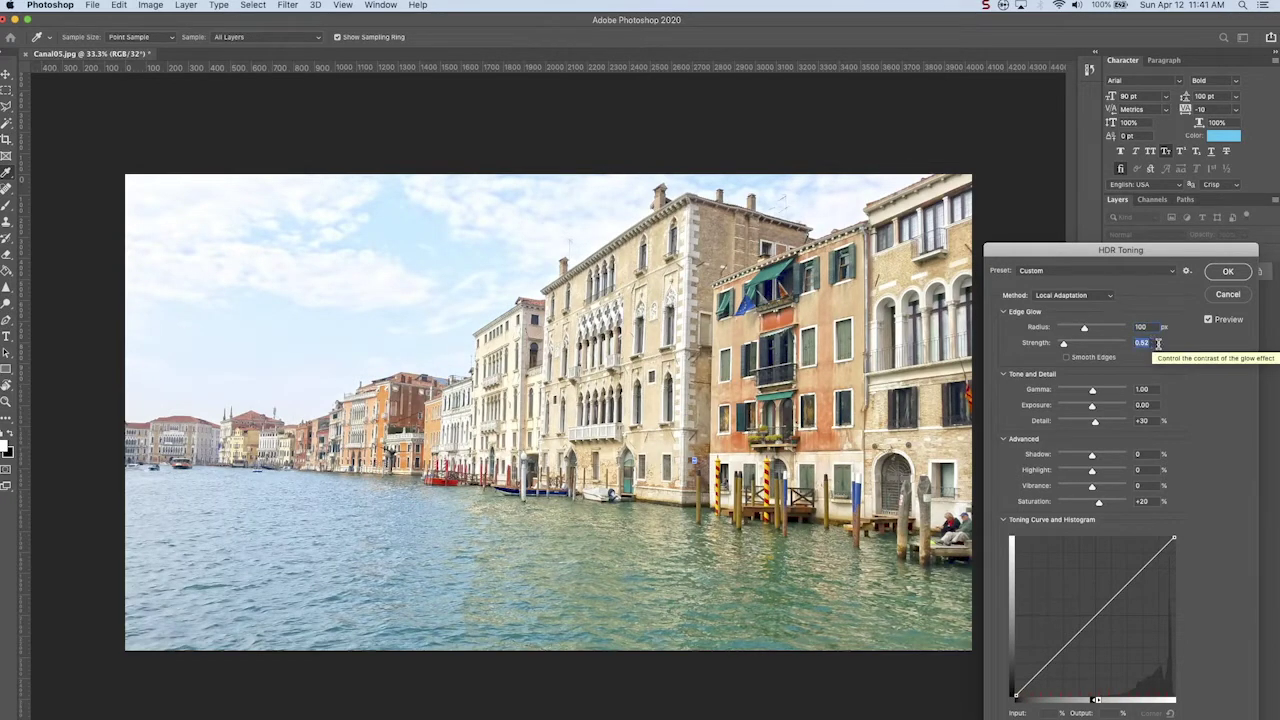
pyautogui.write('0.4')
pyautogui.press('Tab')
pyautogui.moveTo(1062, 343); pyautogui.dragTo(1142, 356)
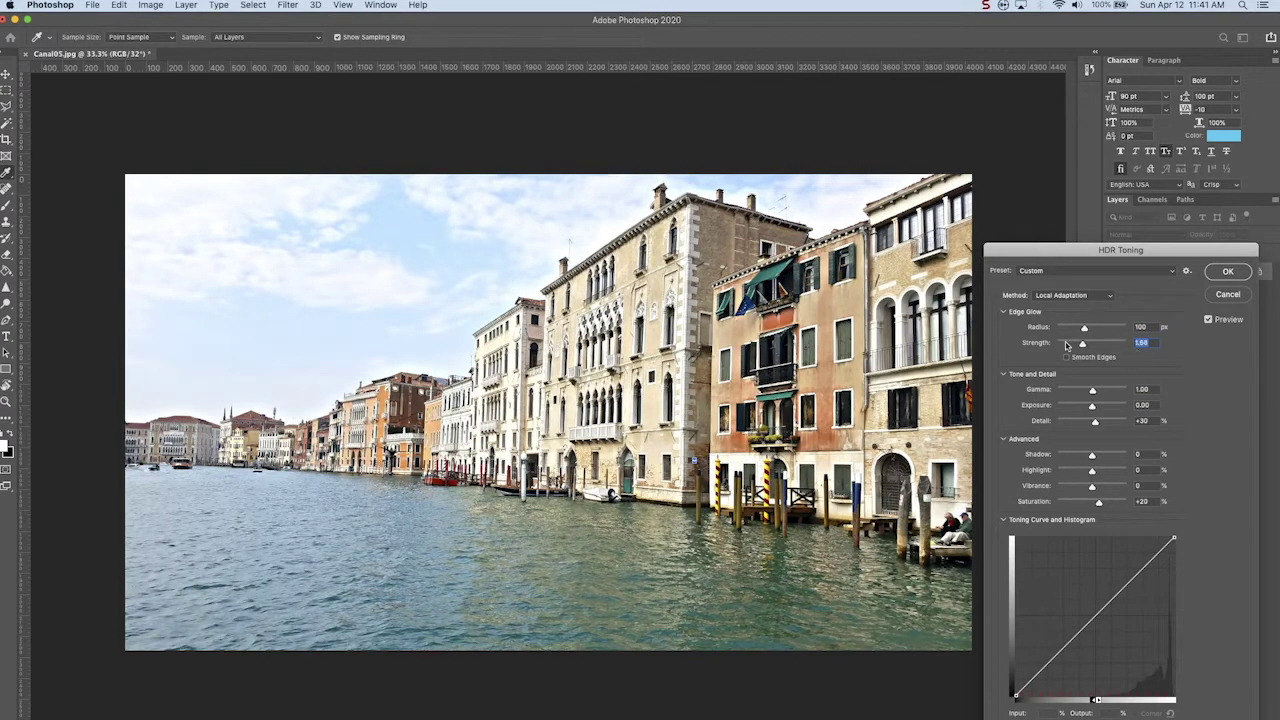
pyautogui.moveTo(1126, 343); pyautogui.dragTo(990, 341)
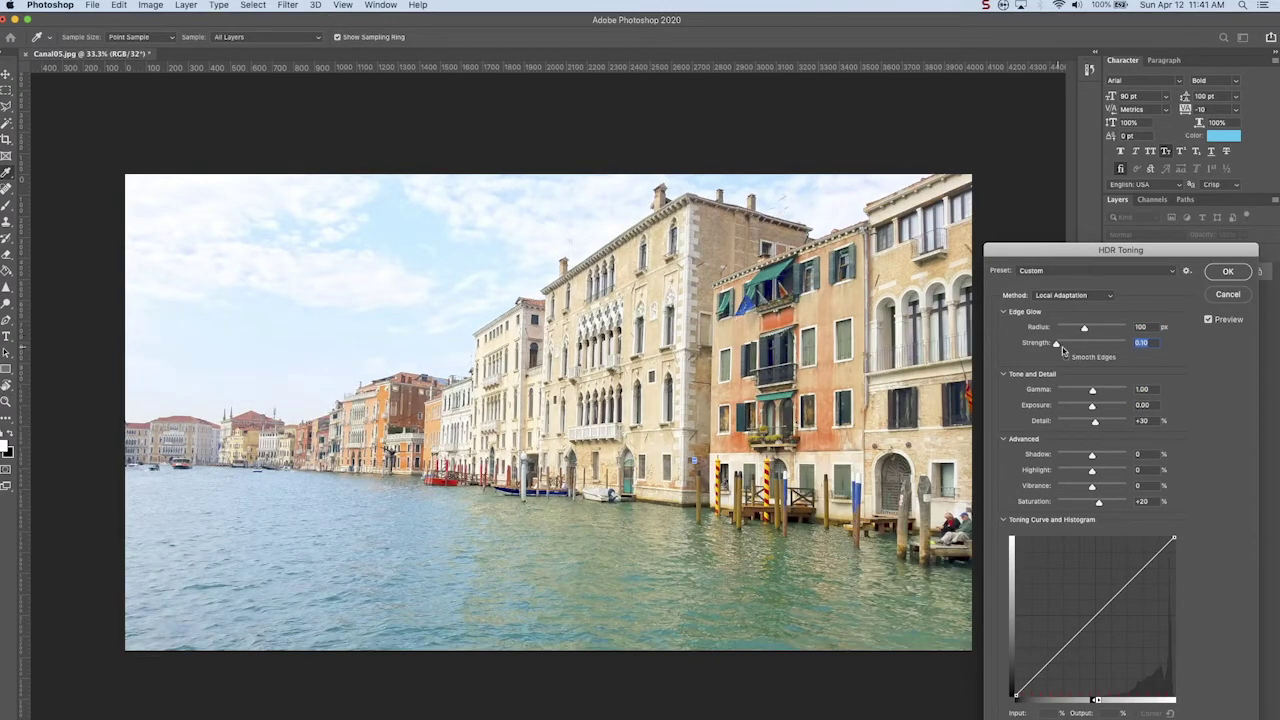
pyautogui.write('0.4')
pyautogui.click(1093, 390)
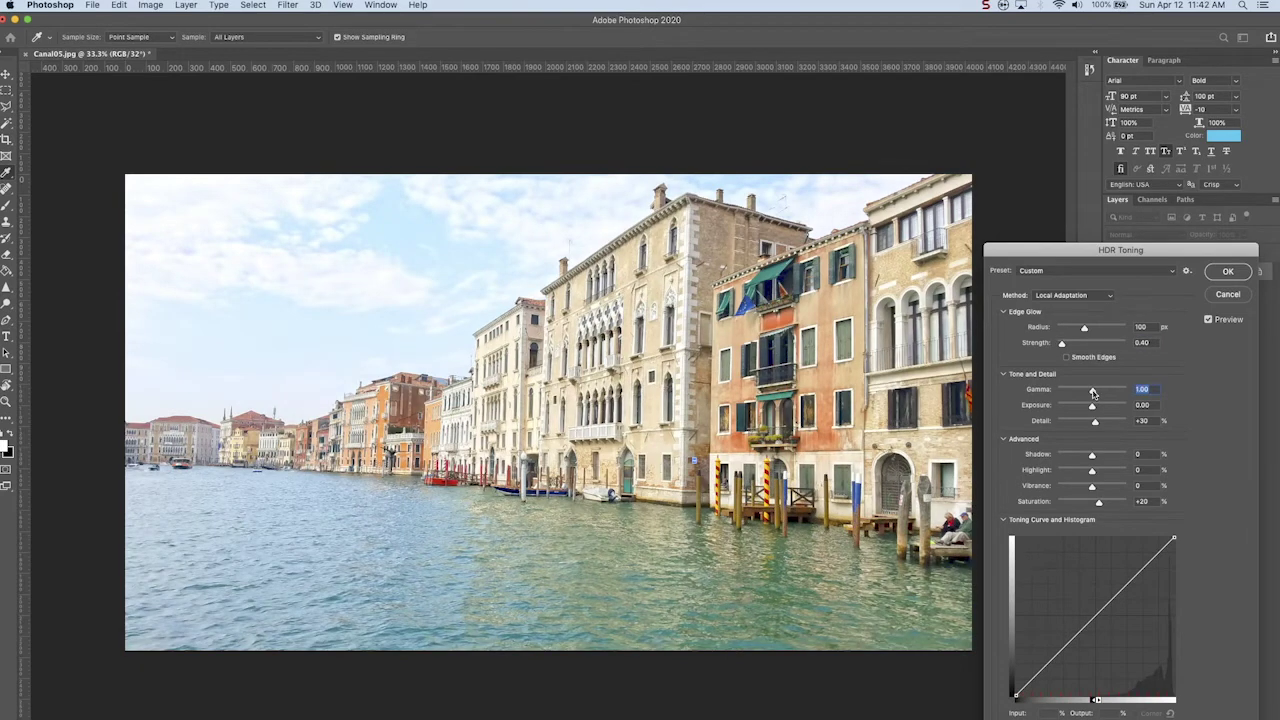
pyautogui.moveTo(1093, 391); pyautogui.dragTo(1080, 391)
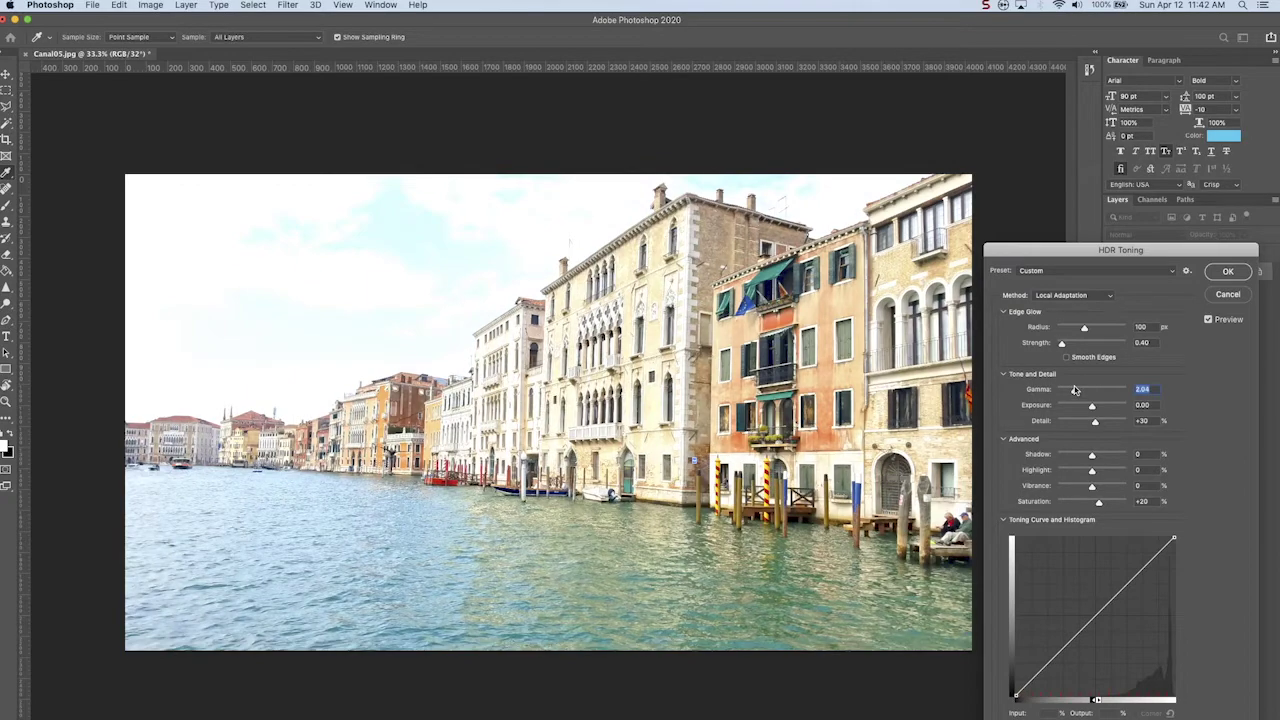
pyautogui.moveTo(1078, 391)
pyautogui.mouseDown()
pyautogui.moveTo(1111, 396)
pyautogui.moveTo(1094, 392)
pyautogui.mouseUp()
pyautogui.press('Tab')
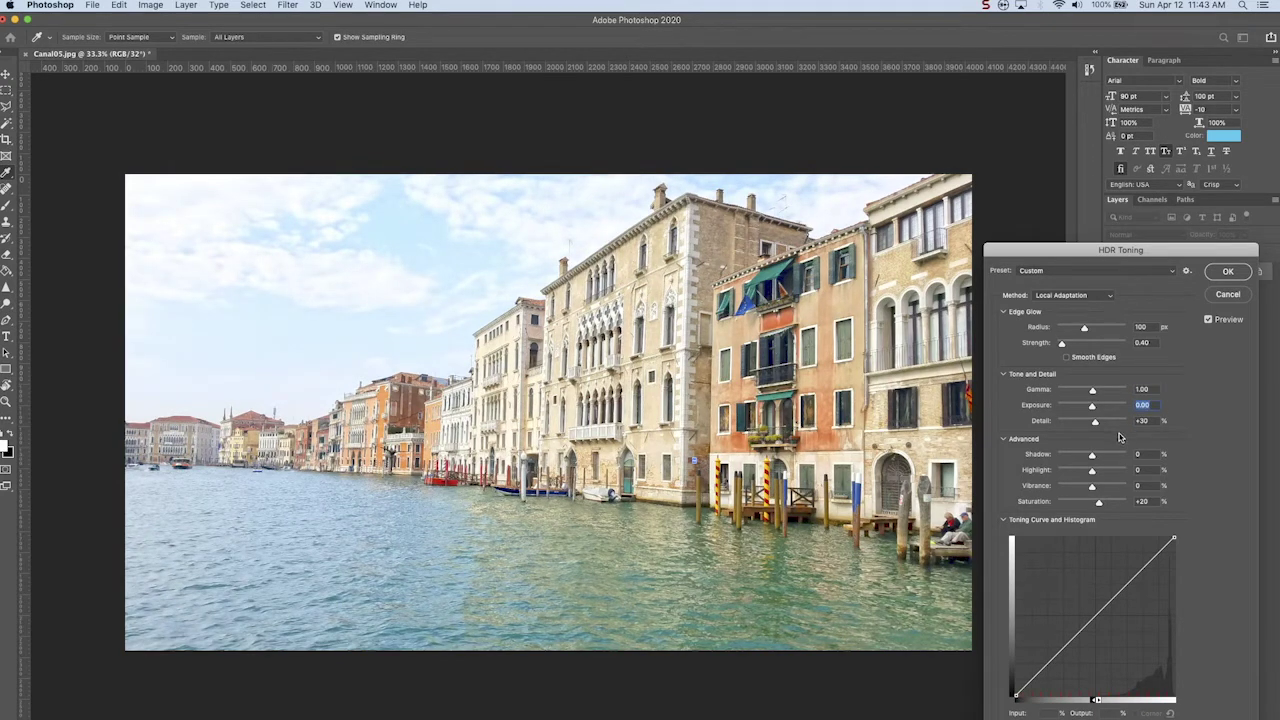
pyautogui.click(1079, 423)
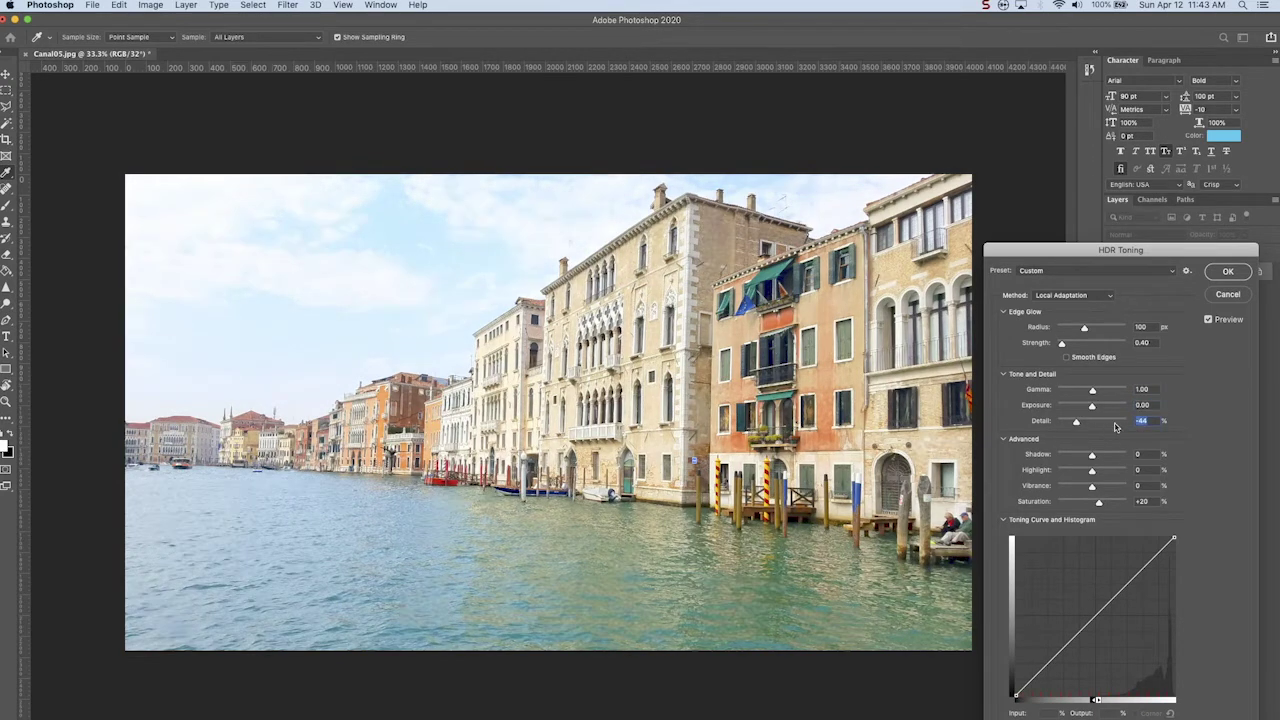
pyautogui.click(1115, 422)
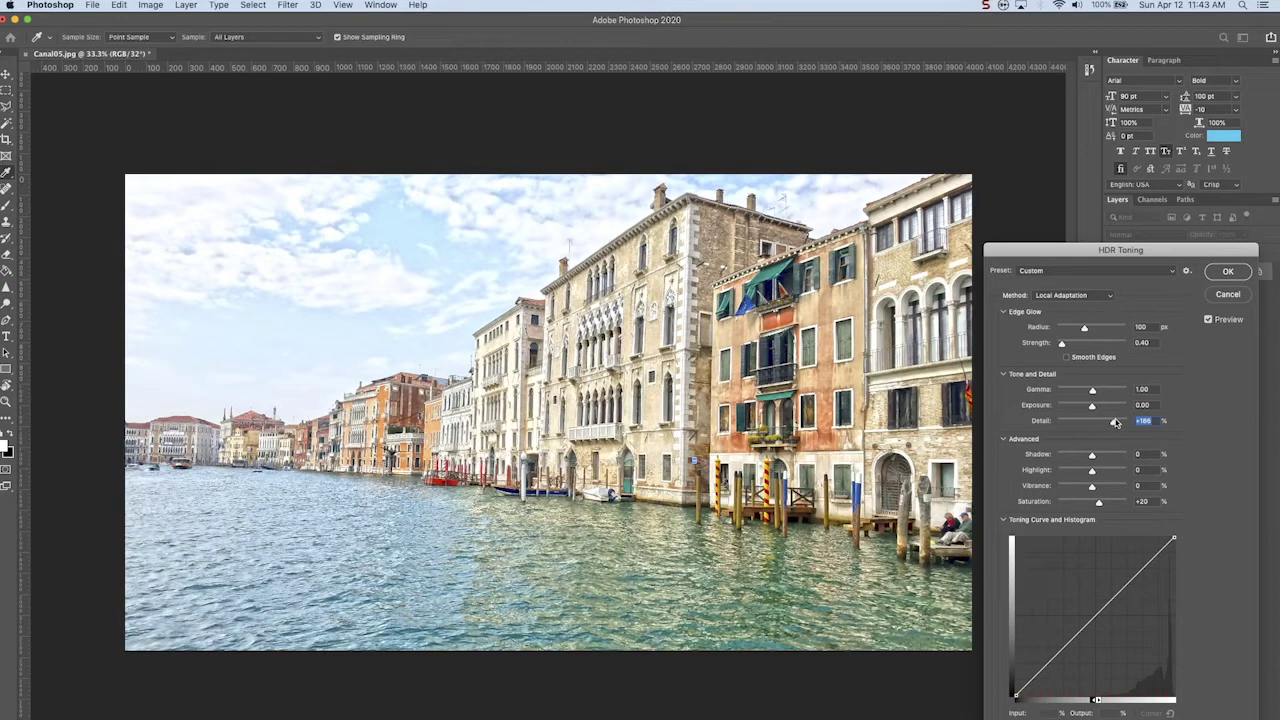
pyautogui.moveTo(1115, 422); pyautogui.dragTo(1121, 425)
pyautogui.write('30')
pyautogui.press('Tab')
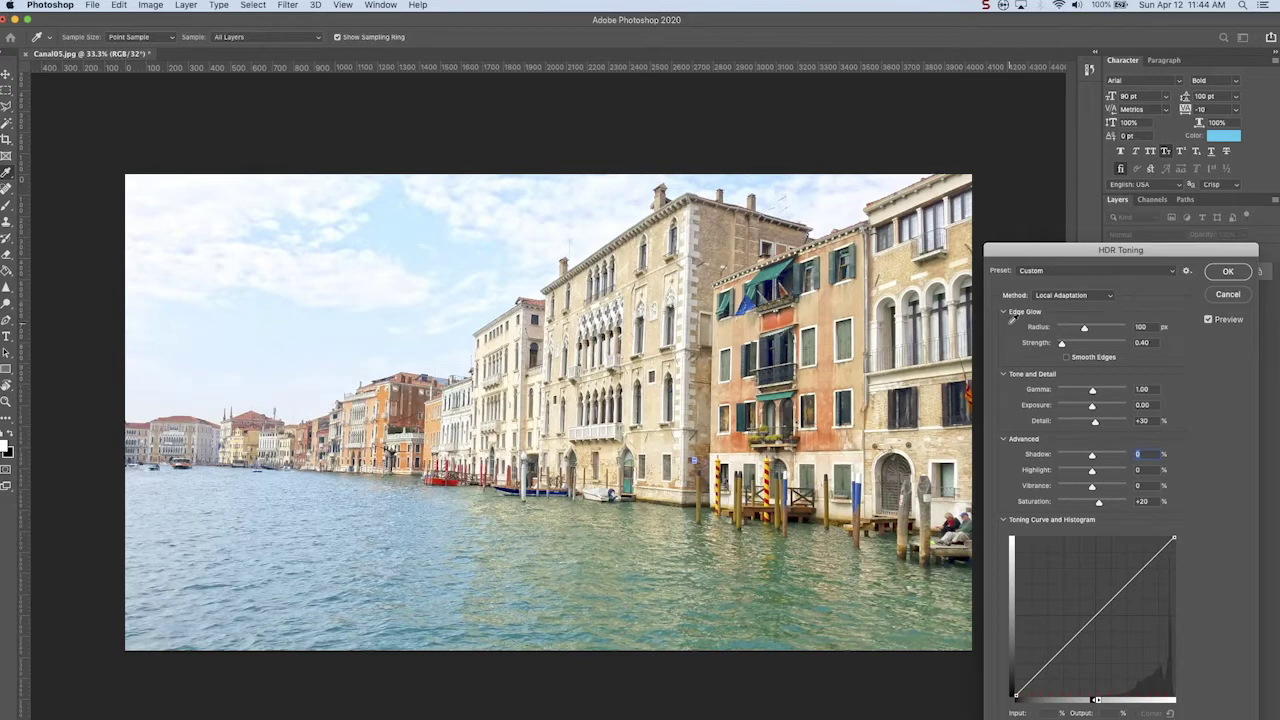
# Set Shadow to -32 and Highlight to -12 after comparing with the original
pyautogui.click(1208, 320)
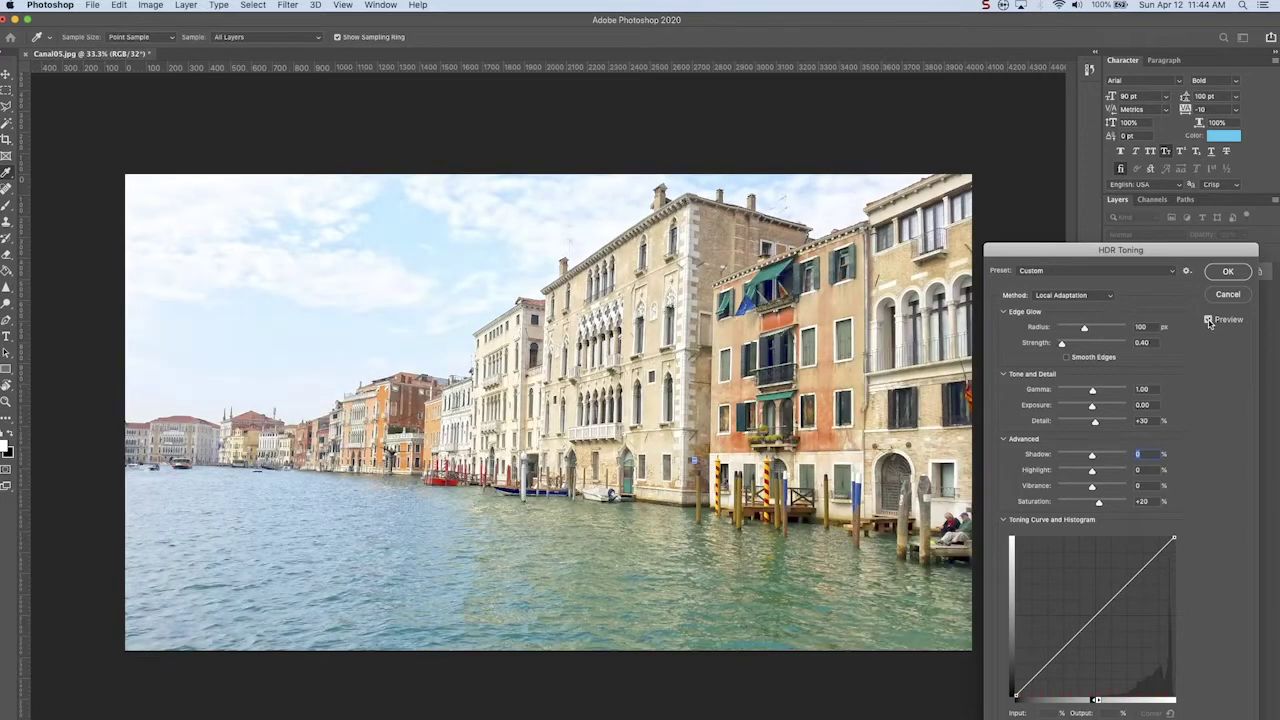
pyautogui.click(1208, 320)
pyautogui.write('-32')
pyautogui.write('-12')
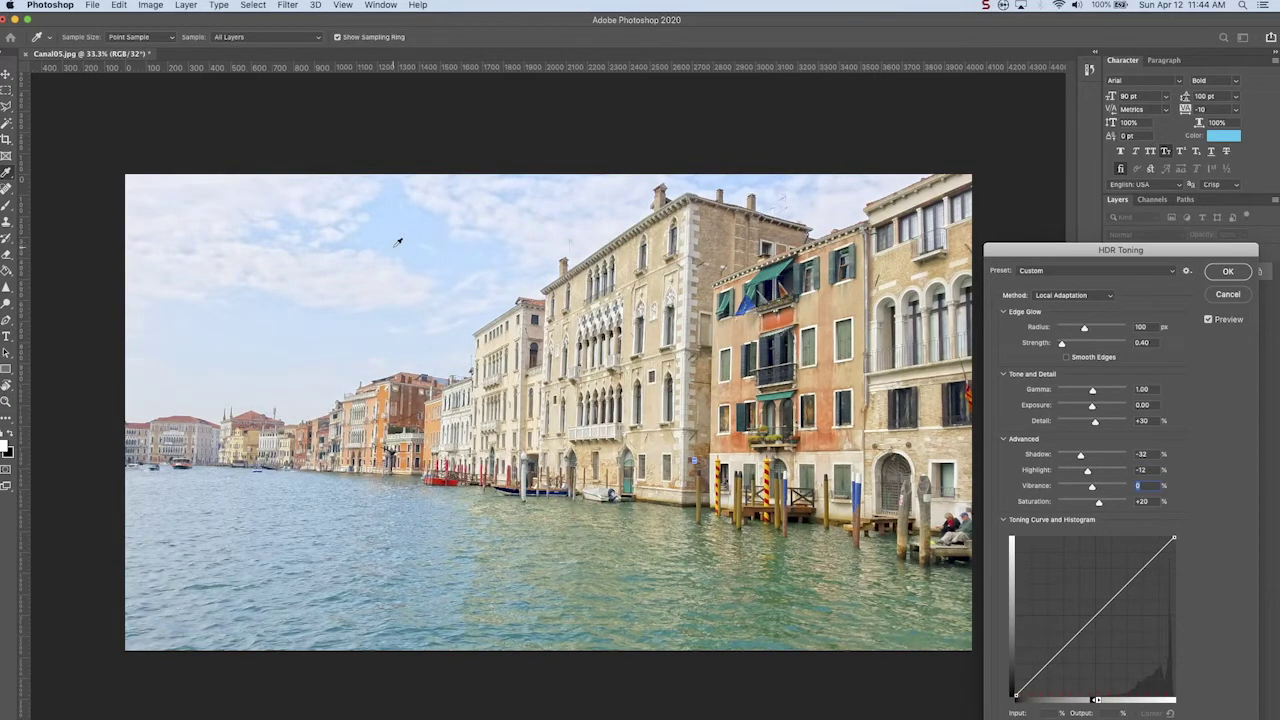
# Set Vibrance to +30 after comparing the toned and original canal photo
pyautogui.click(1207, 320)
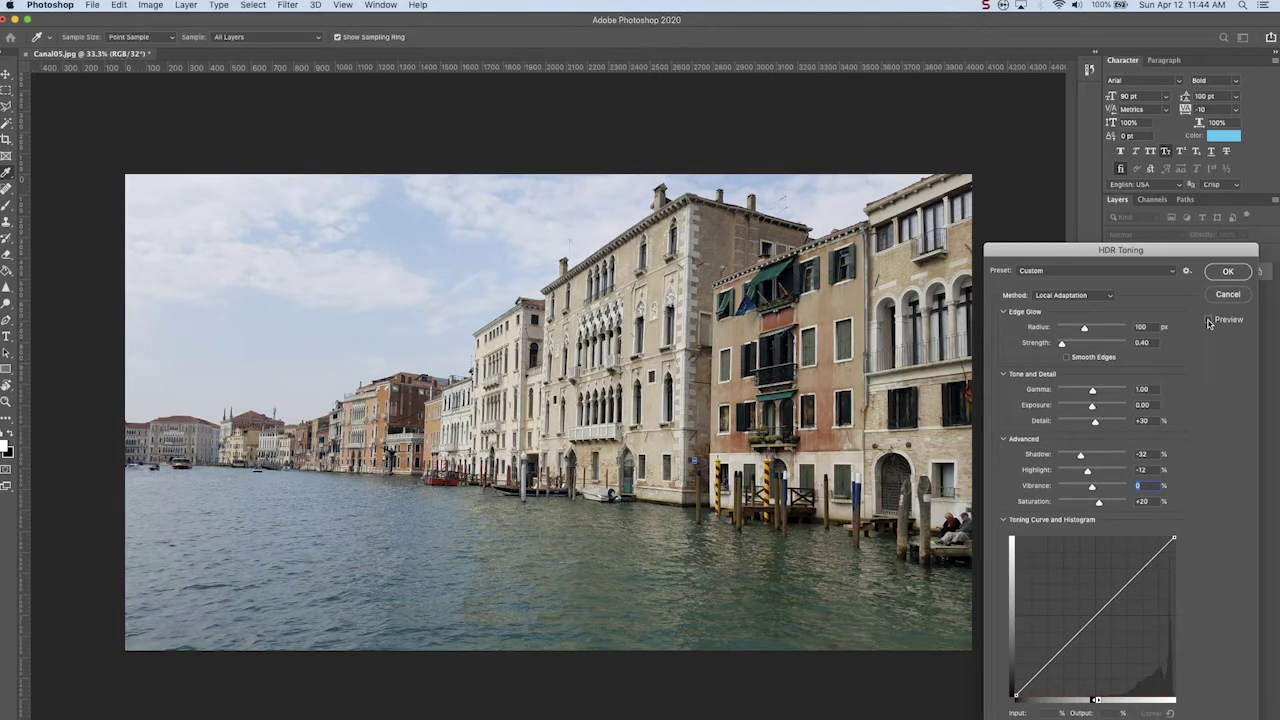
pyautogui.click(1208, 320)
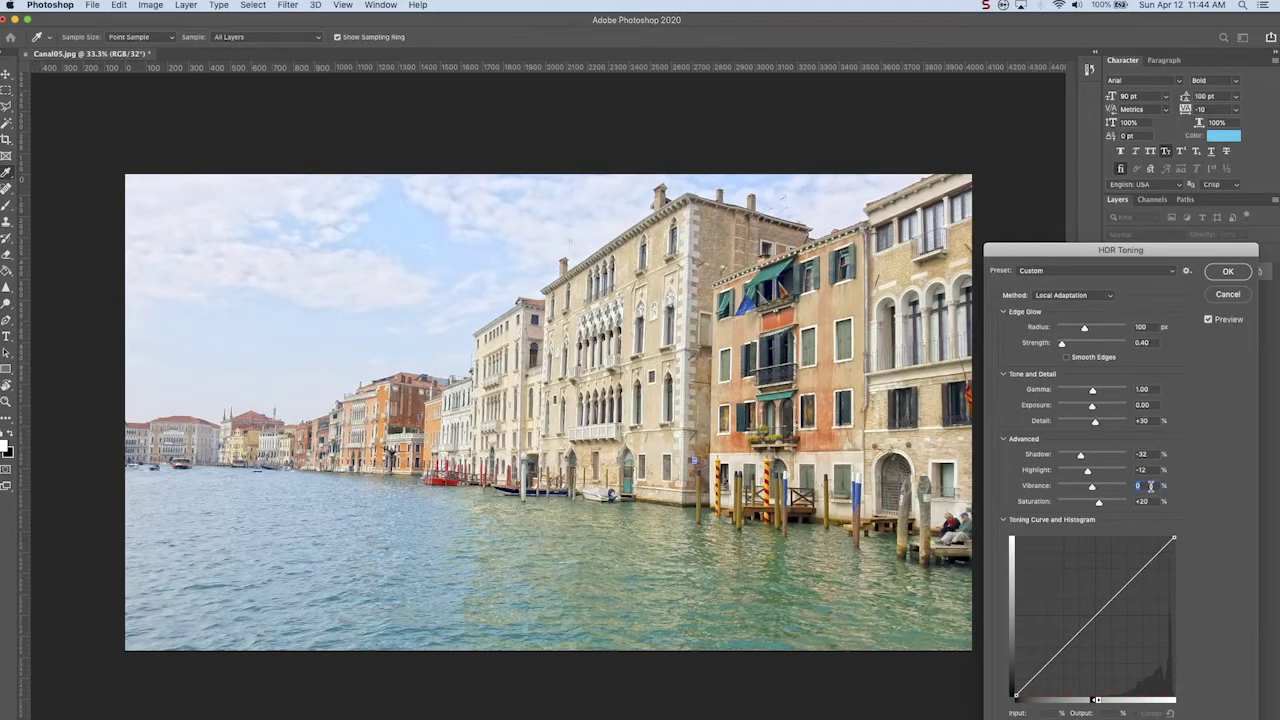
pyautogui.write('30')
pyautogui.press('Tab')
# Bend the toning curve downward to darken the canal photo, comparing against the original
pyautogui.moveTo(1090, 621)
pyautogui.mouseDown()
pyautogui.moveTo(1126, 638)
pyautogui.moveTo(1081, 608)
pyautogui.moveTo(1097, 622)
pyautogui.mouseUp()
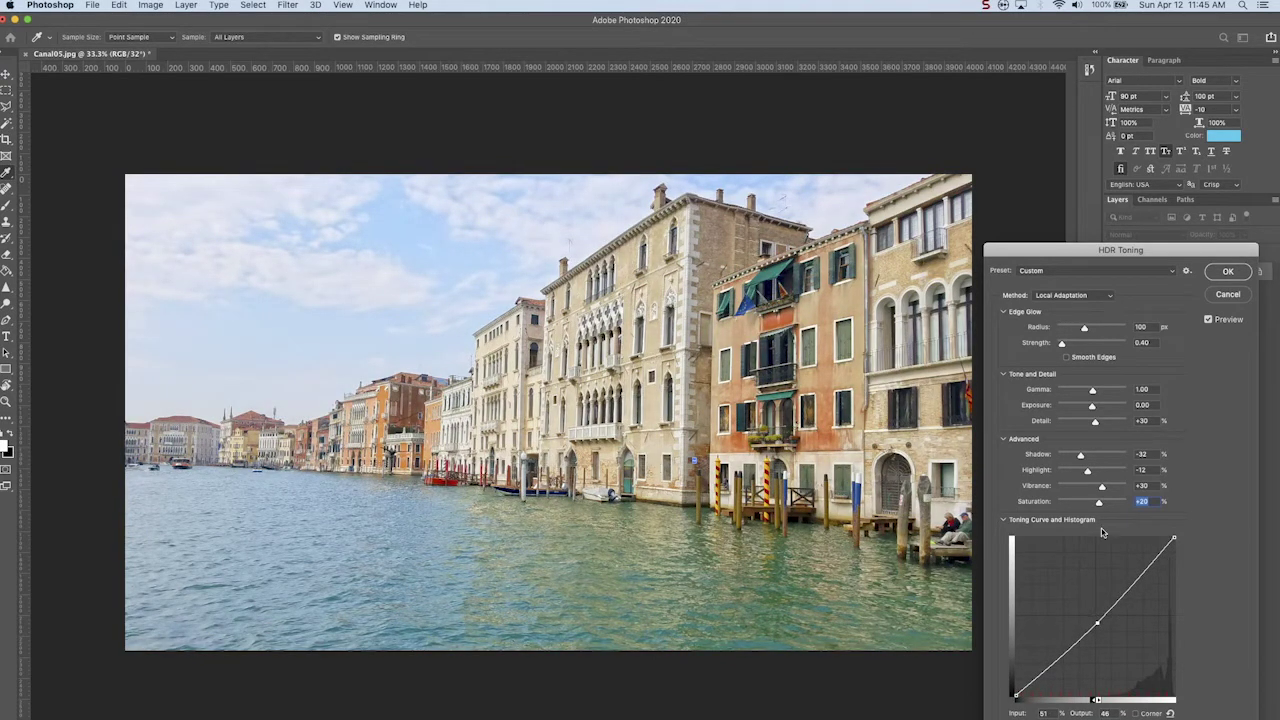
pyautogui.click(1209, 320)
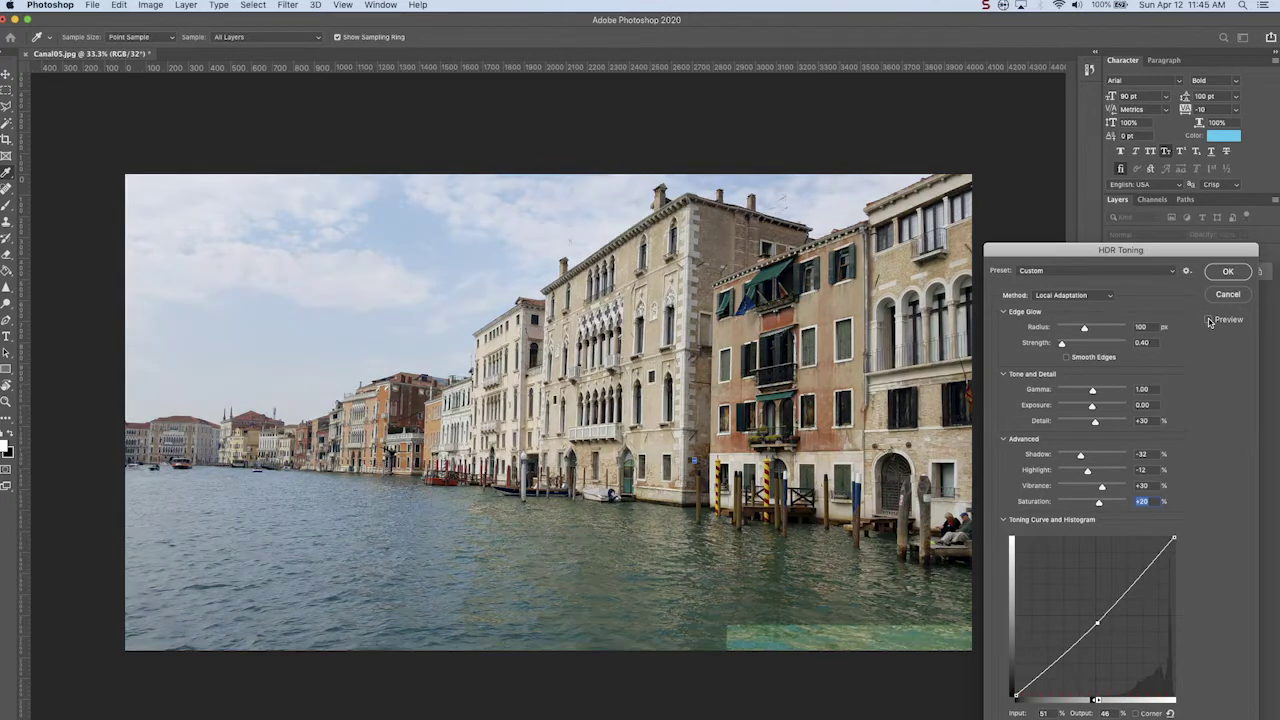
pyautogui.click(1209, 320)
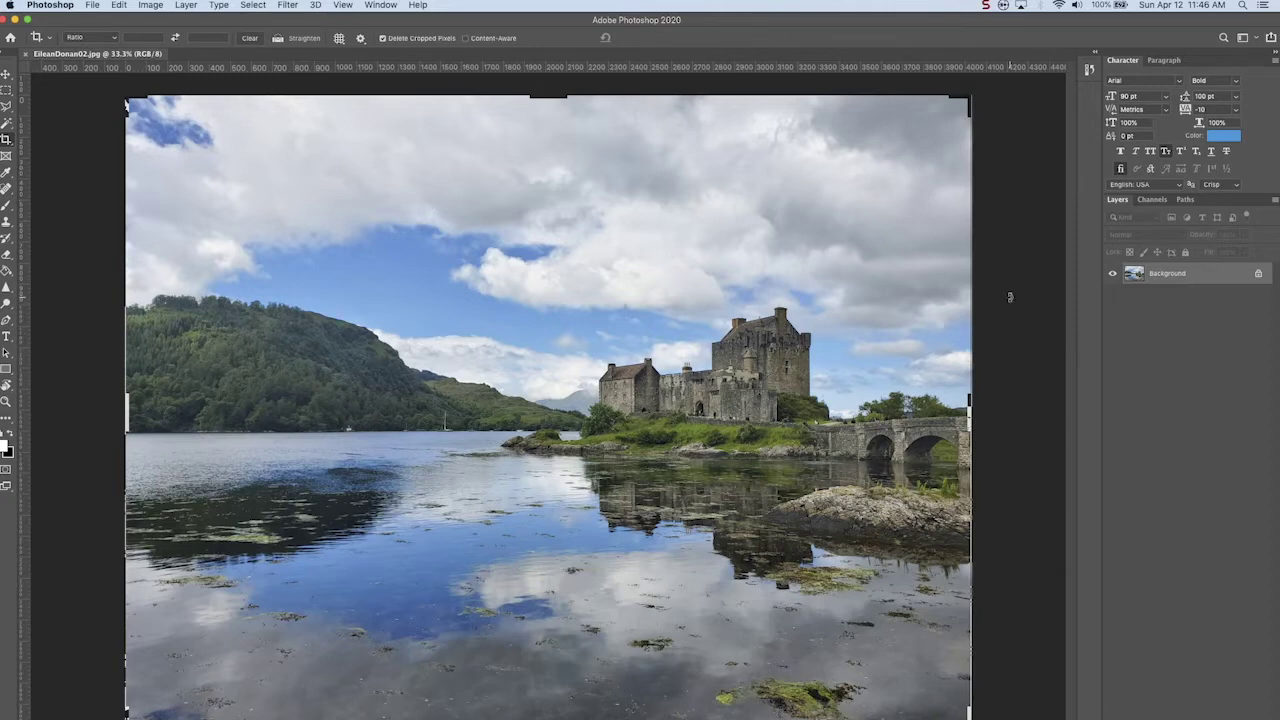
# Open HDR Toning on the EileanDonan02 castle photo from Image > Adjustments
pyautogui.click(150, 5)
pyautogui.moveTo(166, 44)
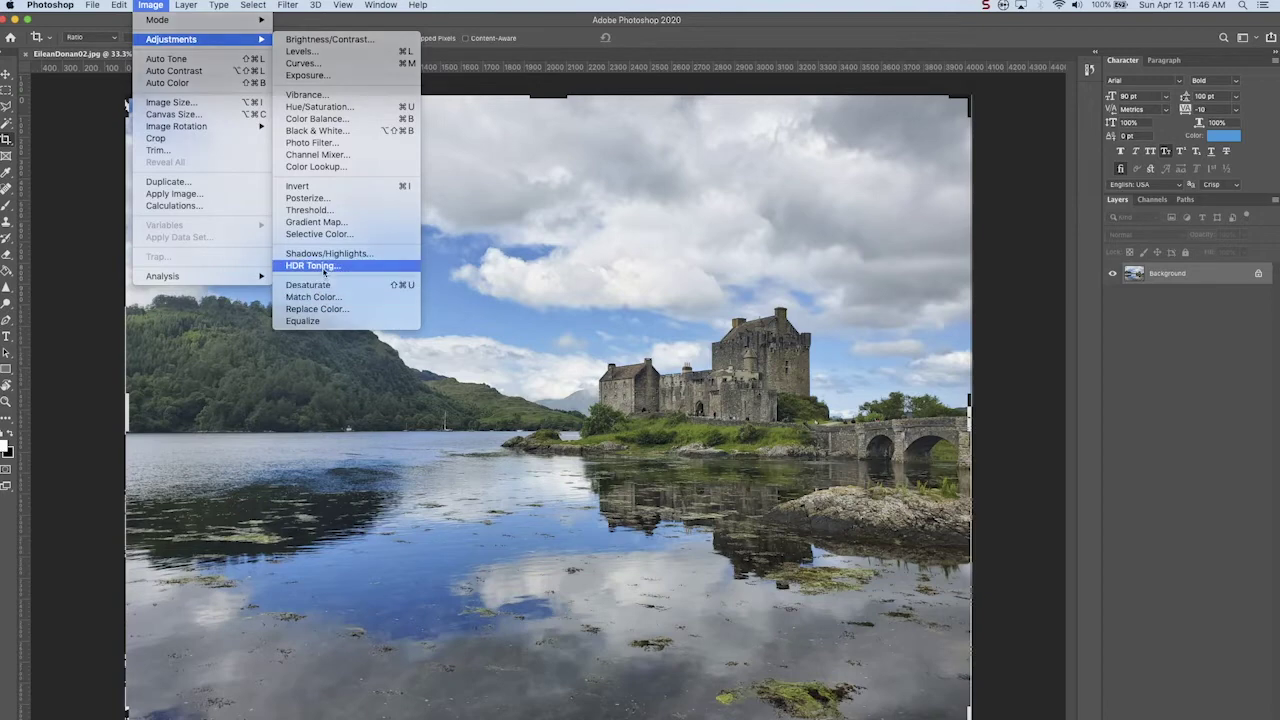
pyautogui.click(325, 266)
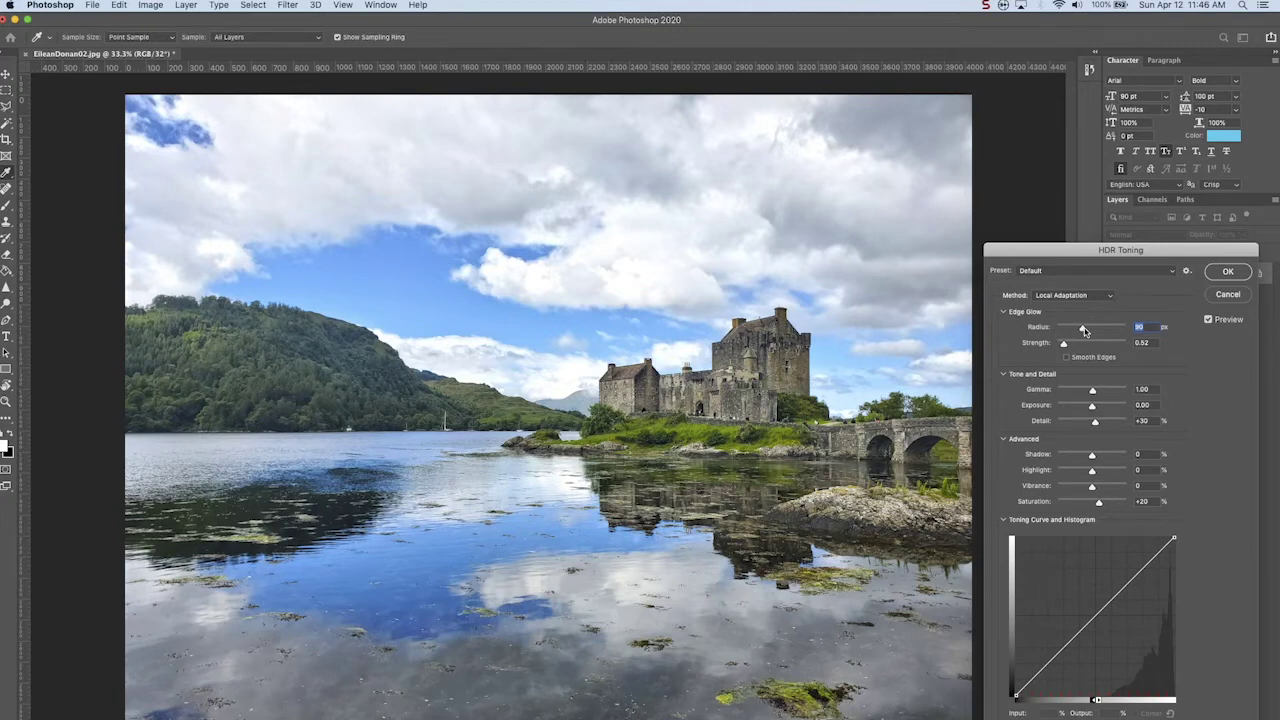
# Set the Edge Glow Radius to 340 px and compare with the untoned castle
pyautogui.moveTo(1082, 329); pyautogui.dragTo(1122, 326)
pyautogui.write('340')
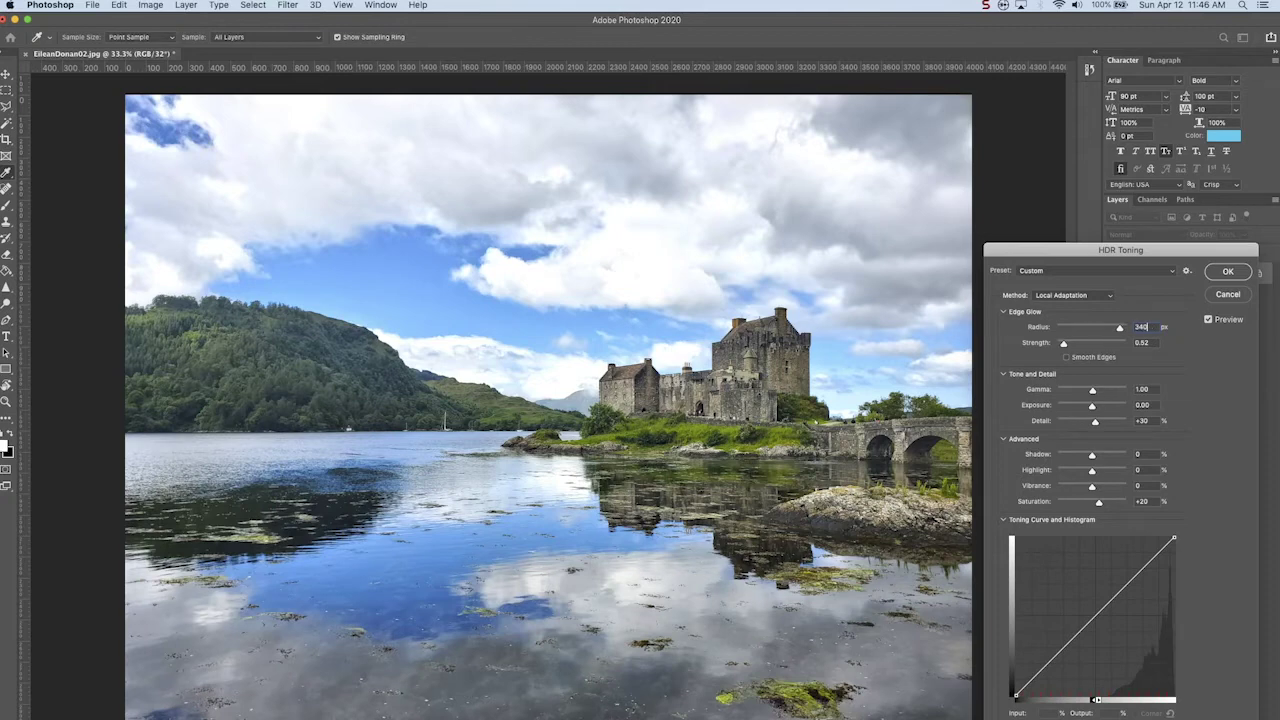
pyautogui.press('Tab')
pyautogui.click(1210, 320)
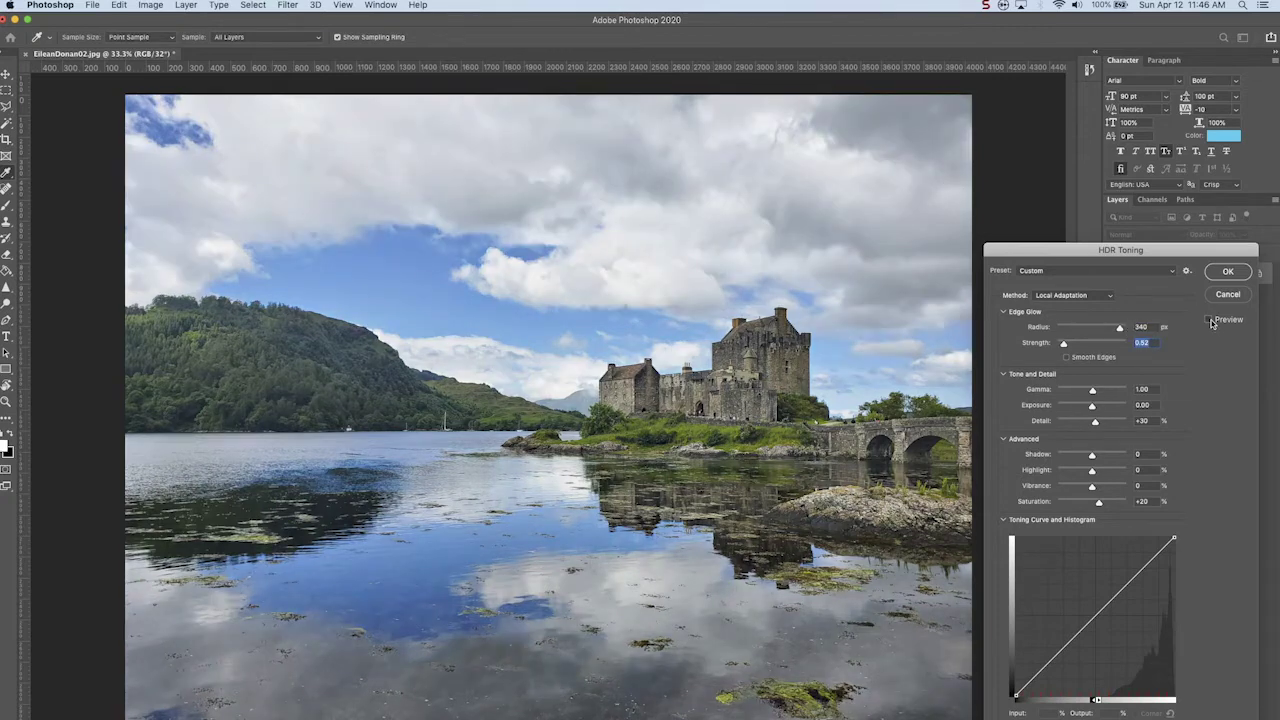
pyautogui.click(1210, 320)
# Set Detail to 135 and compare the toned castle against the original
pyautogui.press('Tab')
pyautogui.press('Tab')
pyautogui.press('Tab')
pyautogui.press('Tab')
pyautogui.write('135')
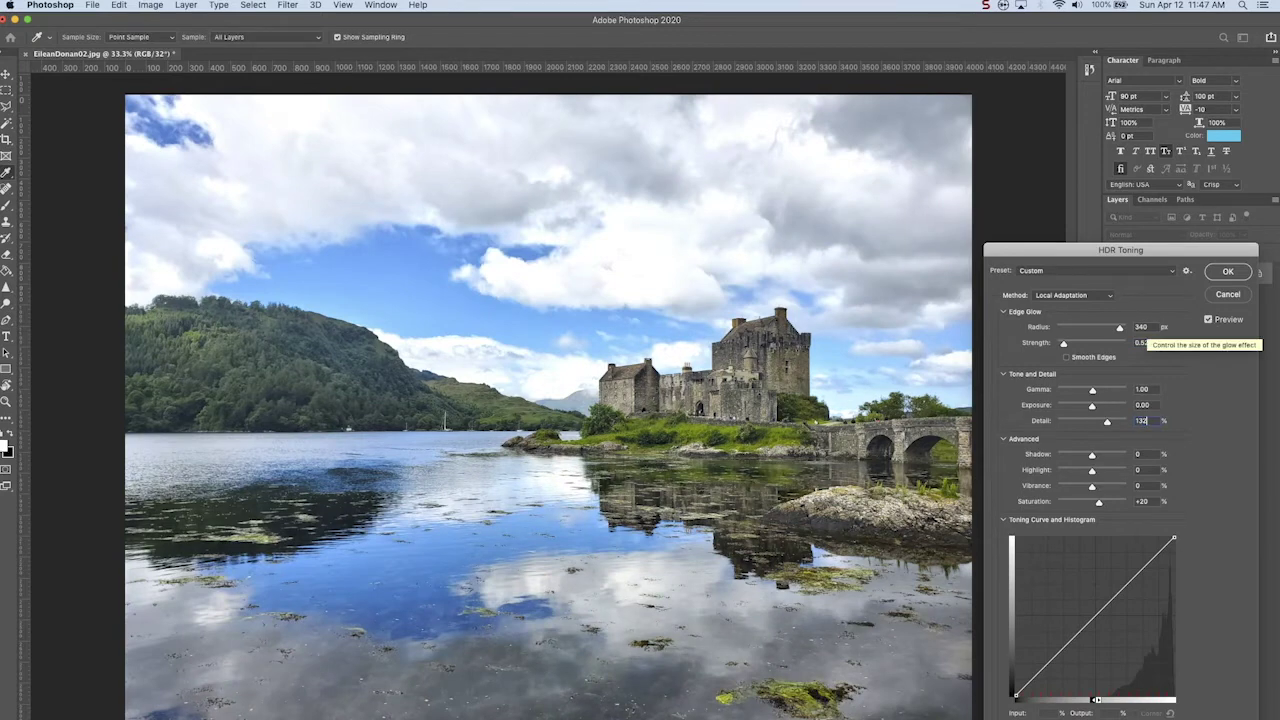
pyautogui.press('Tab')
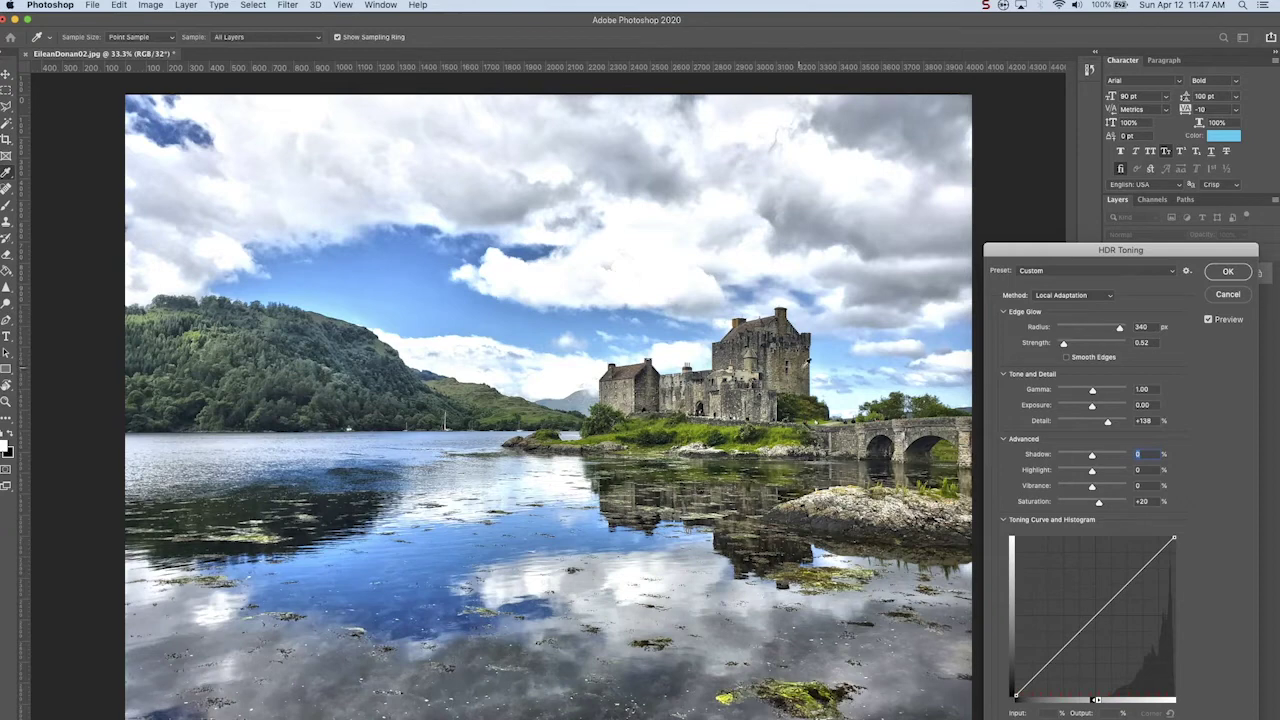
pyautogui.click(1209, 319)
pyautogui.click(1209, 319)
# Set Shadow to -32 and Highlight to -26 for the castle photo
pyautogui.write('-32')
pyautogui.press('Tab')
pyautogui.write('-26')
pyautogui.press('Tab')
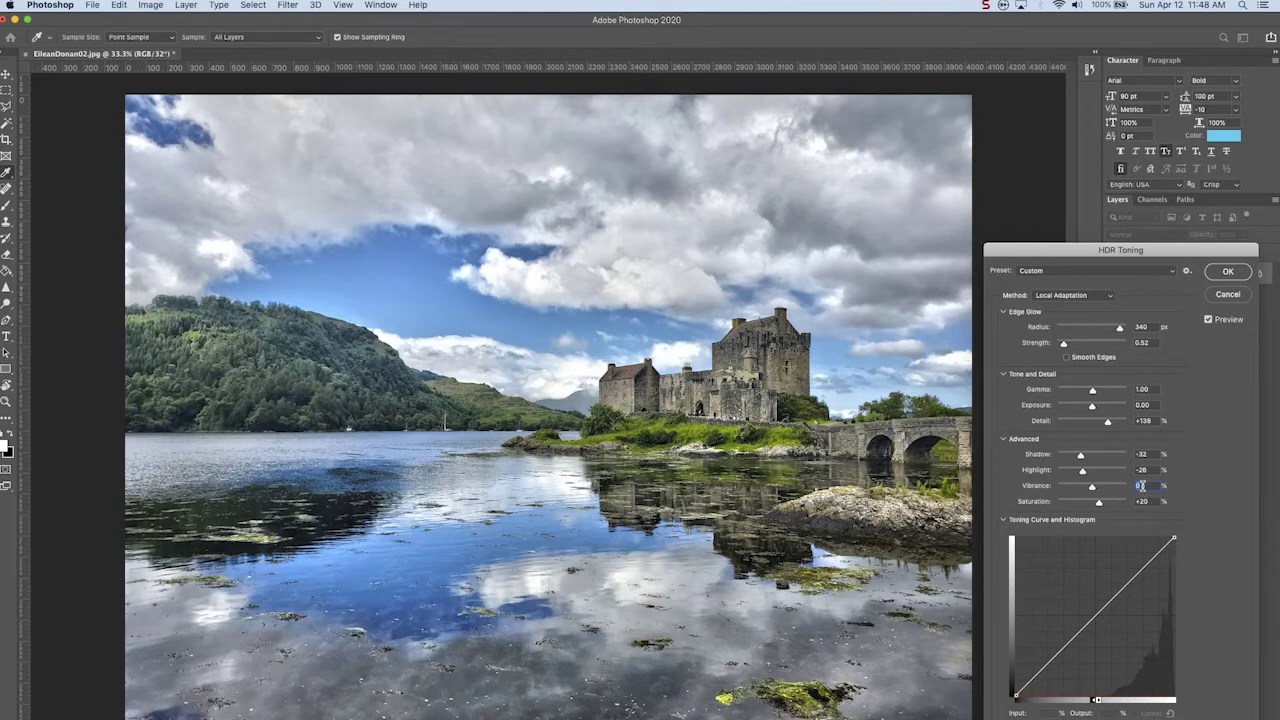
# Set Vibrance to 30 and Saturation to 40, then compare with the original
pyautogui.write('30')
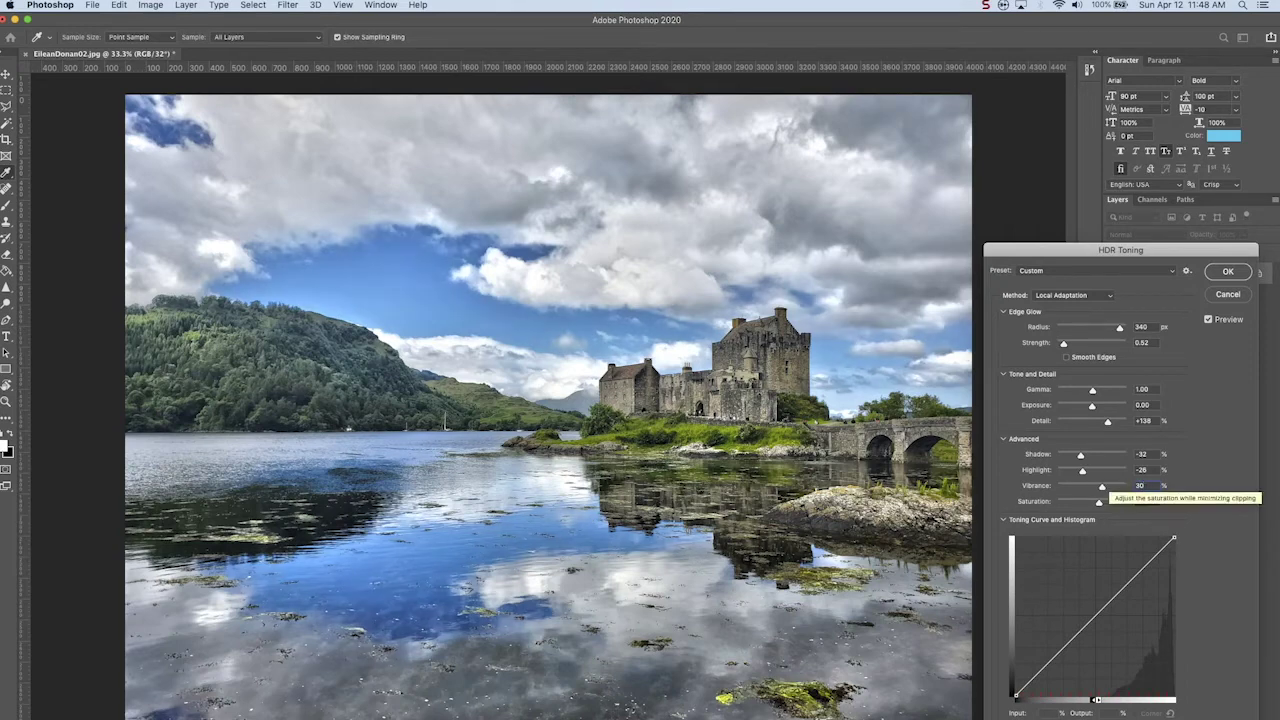
pyautogui.press('Tab')
pyautogui.write('40')
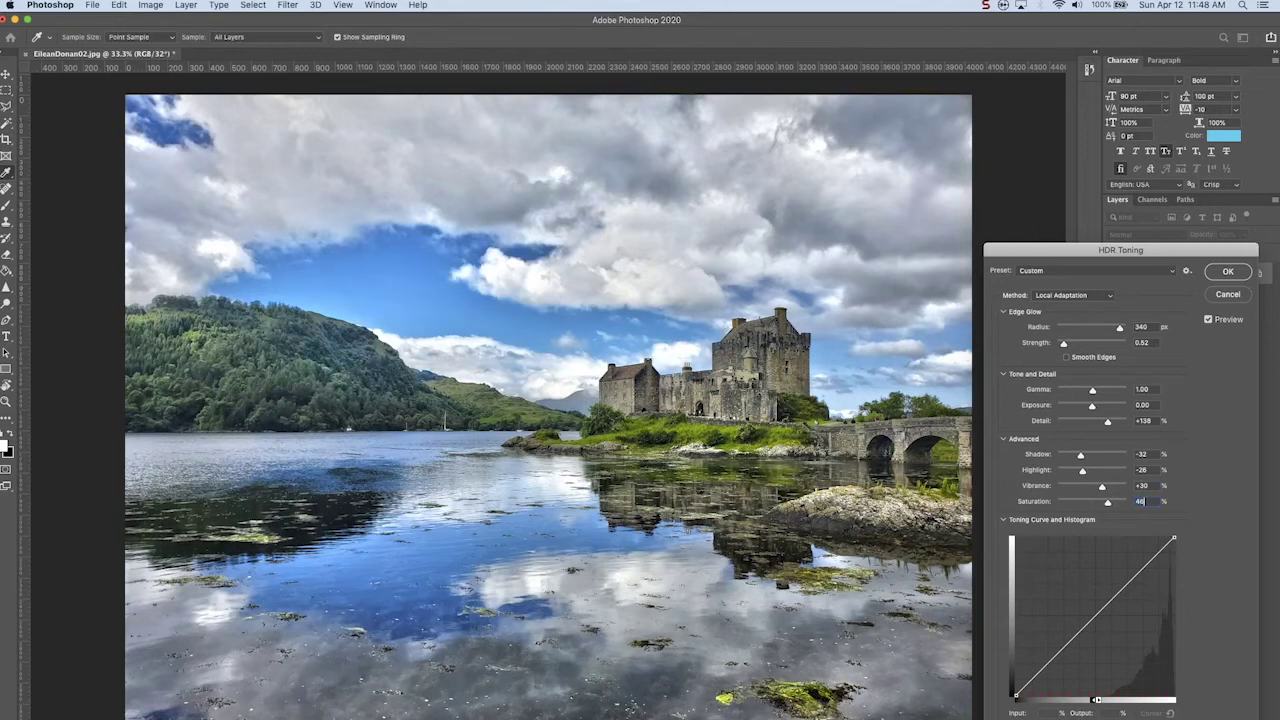
pyautogui.press('Tab')
pyautogui.click(1208, 320)
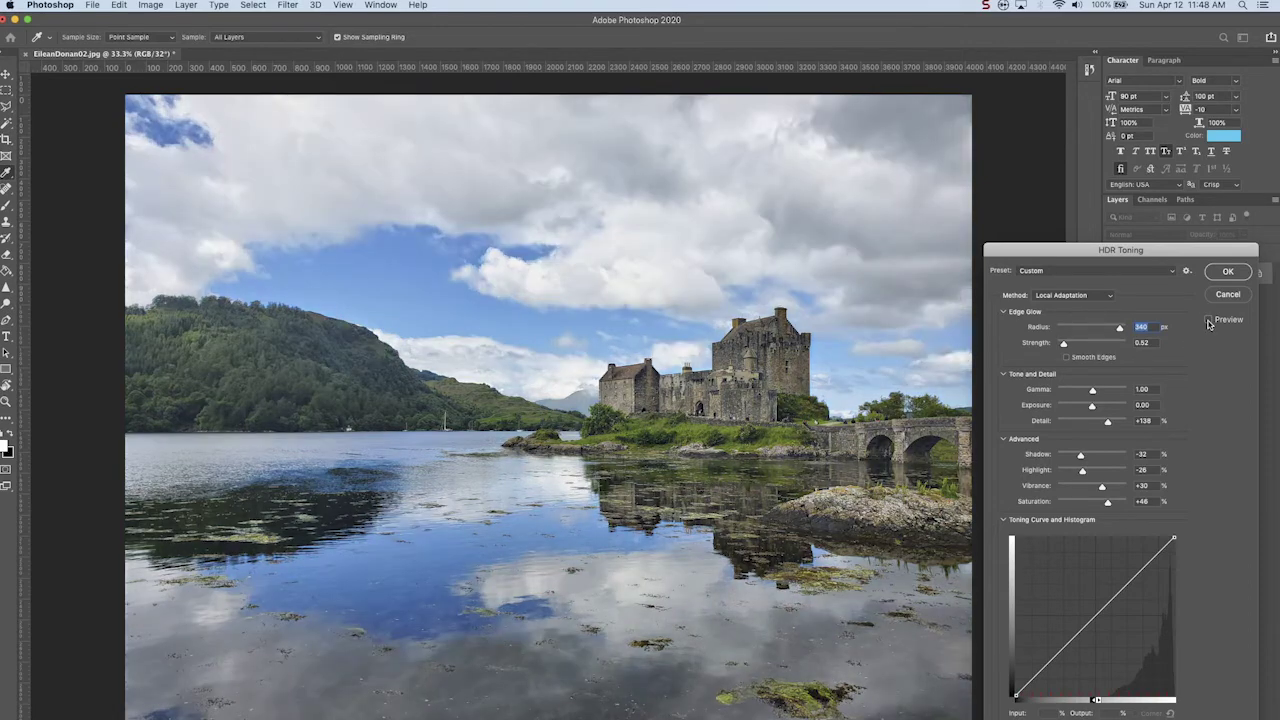
pyautogui.click(1208, 320)
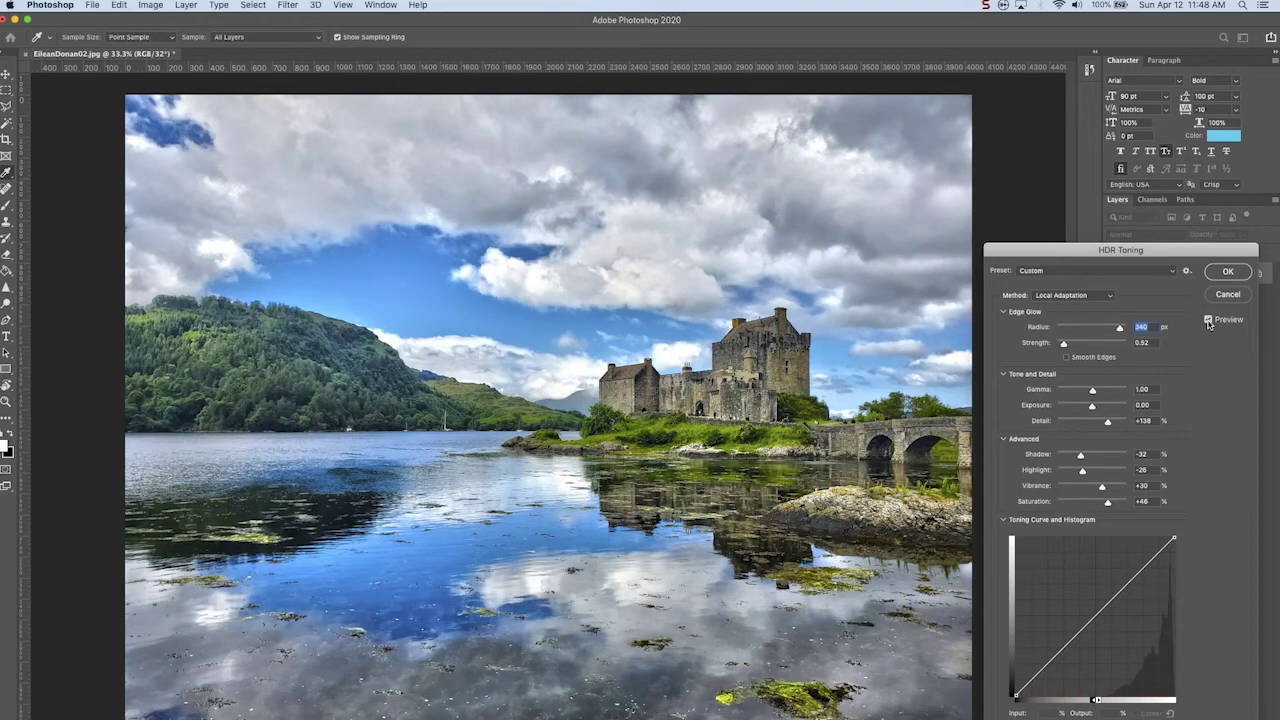